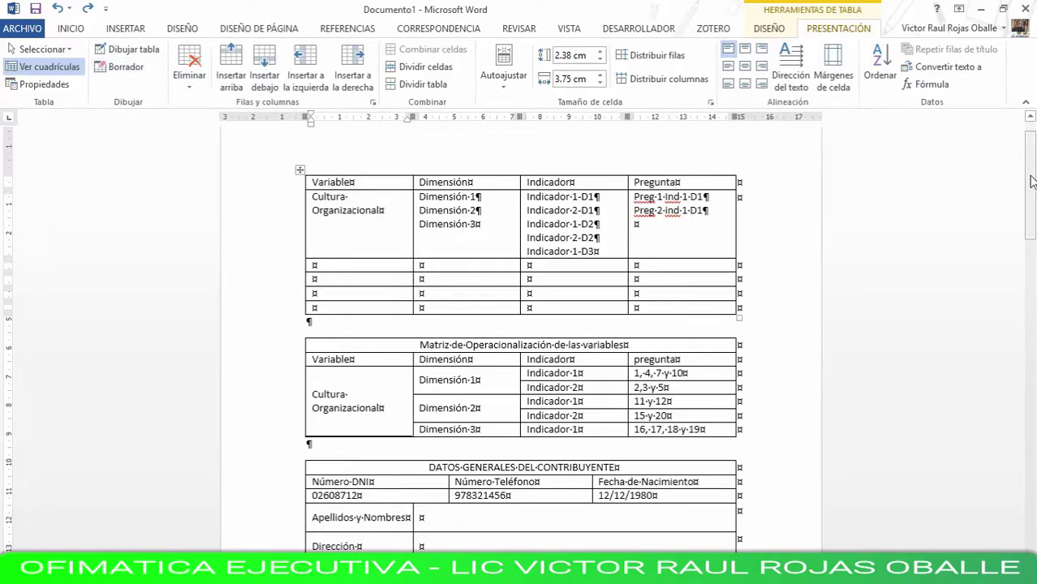
# Insert a 1x1 table at the first empty paragraph of the blank page below the existing tables.
pyautogui.moveTo(1031, 182); pyautogui.dragTo(1031, 365)
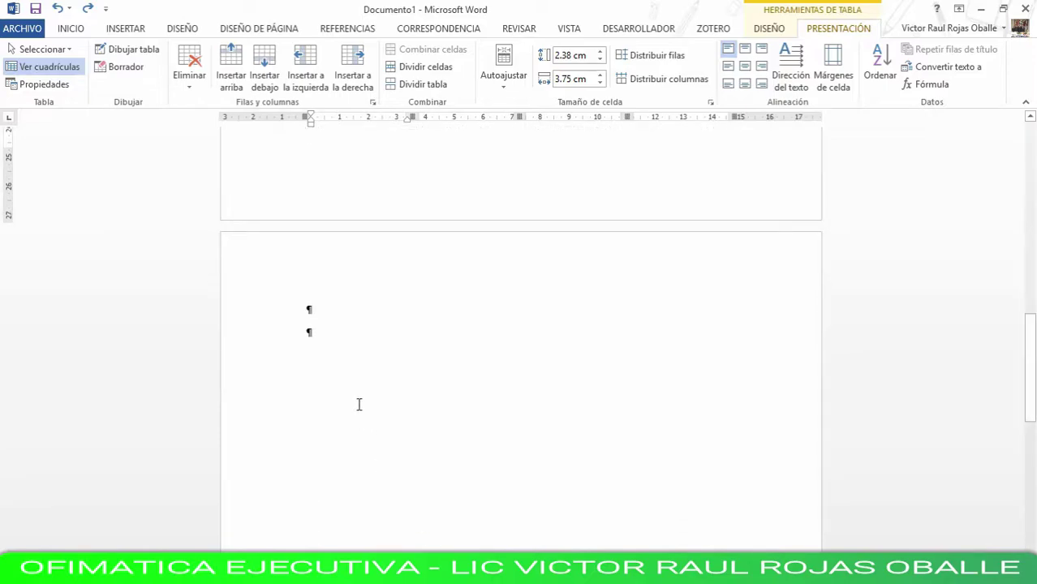
pyautogui.click(311, 312)
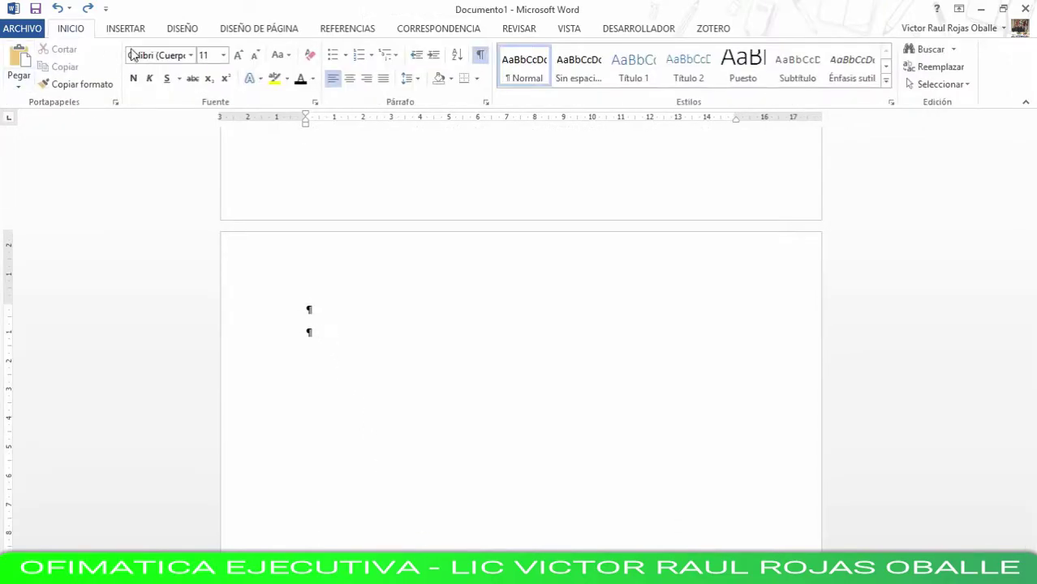
pyautogui.click(126, 30)
pyautogui.click(116, 65)
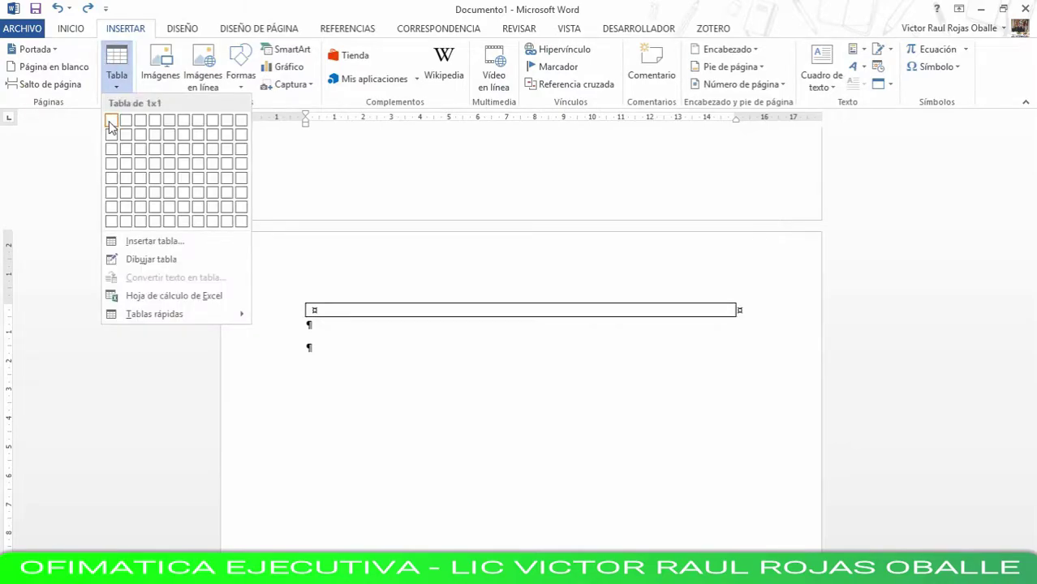
pyautogui.click(111, 123)
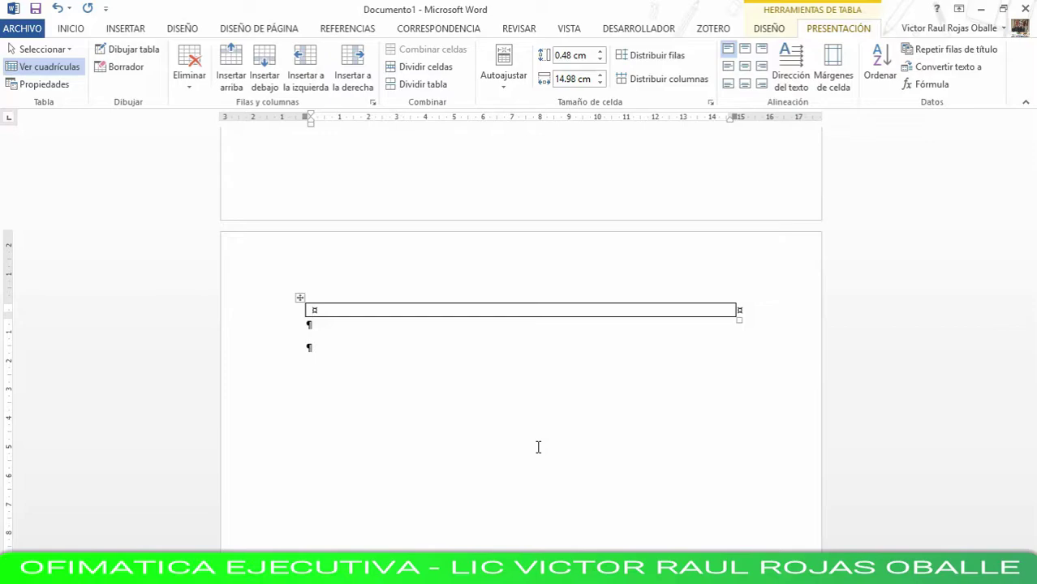
# Add two rows below the new table's single row and enter "TITULO DE TABLA" in the first row.
pyautogui.press('Tab')
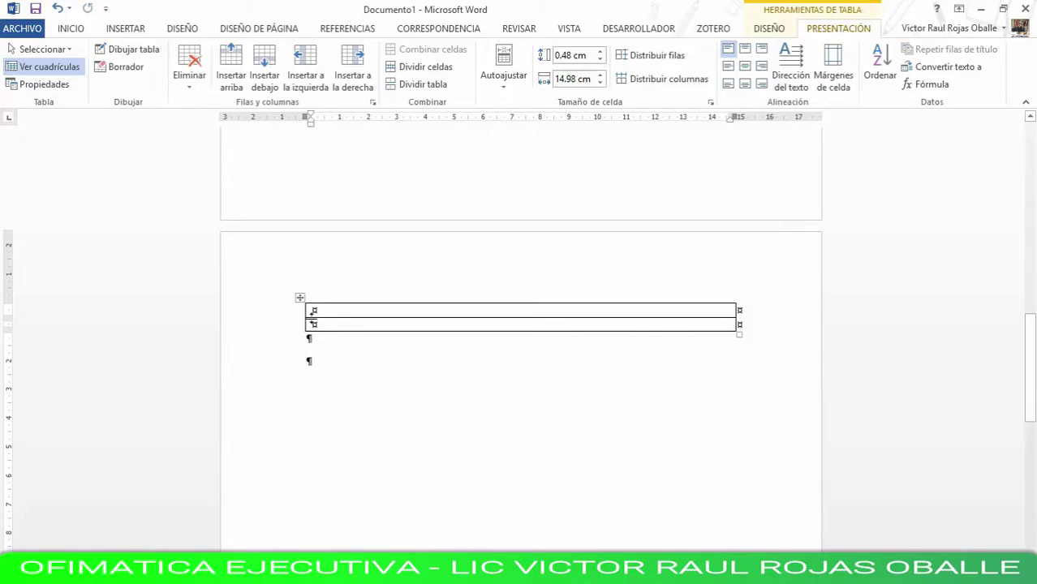
pyautogui.hotkey('ctrl', 'z')
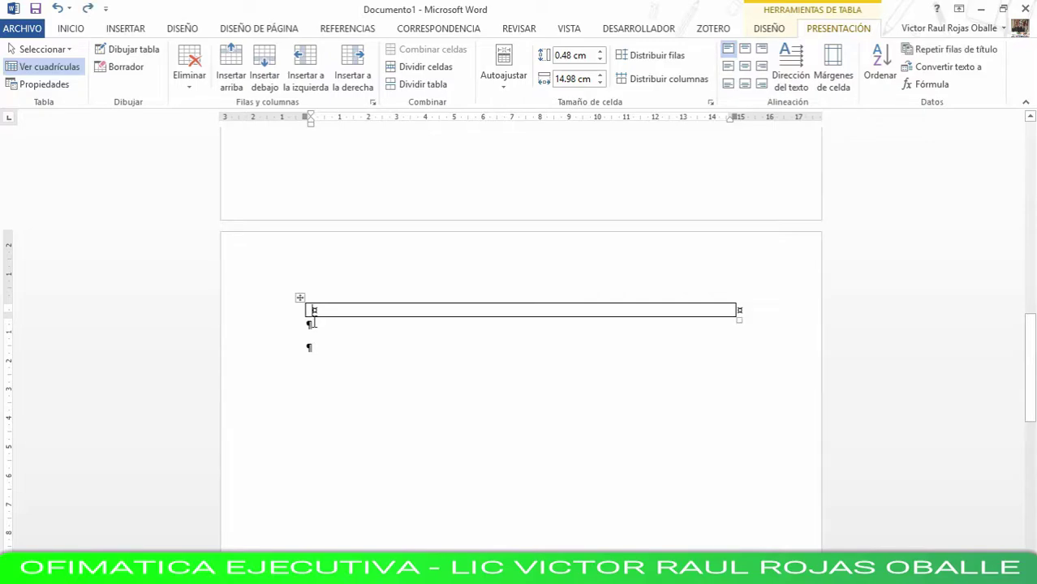
pyautogui.moveTo(307, 321)
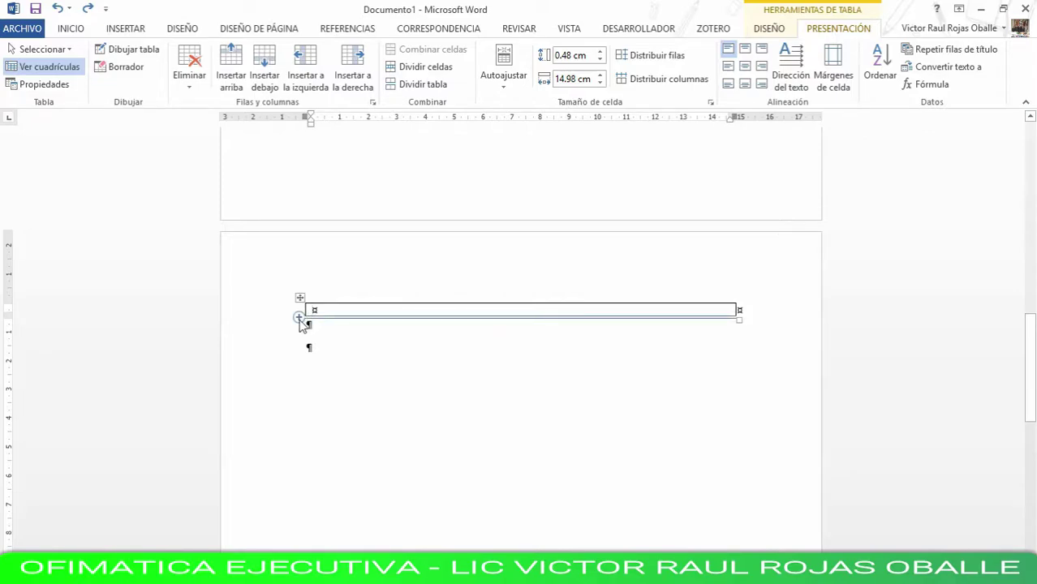
pyautogui.click(299, 318)
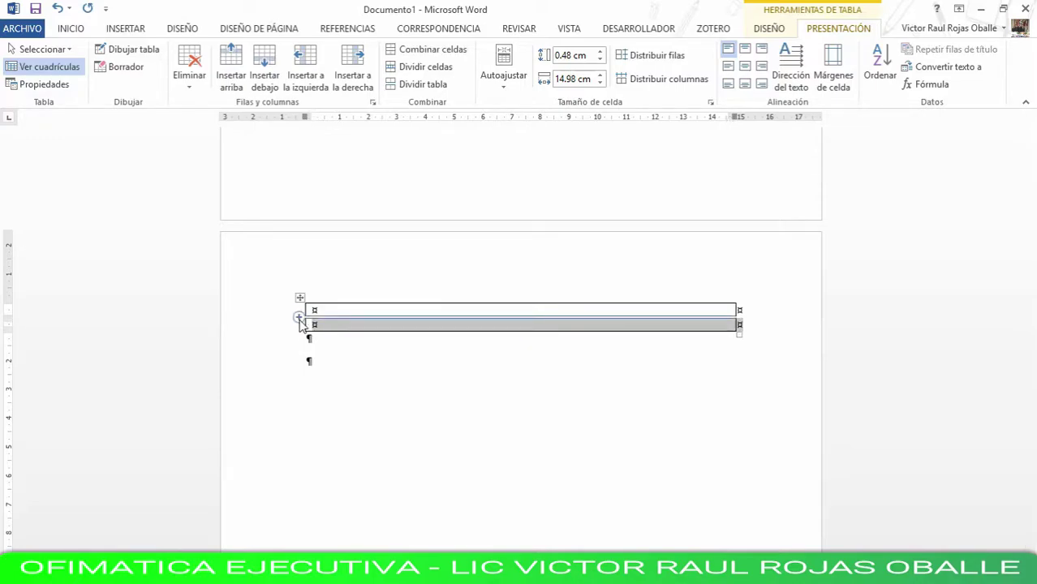
pyautogui.click(299, 318)
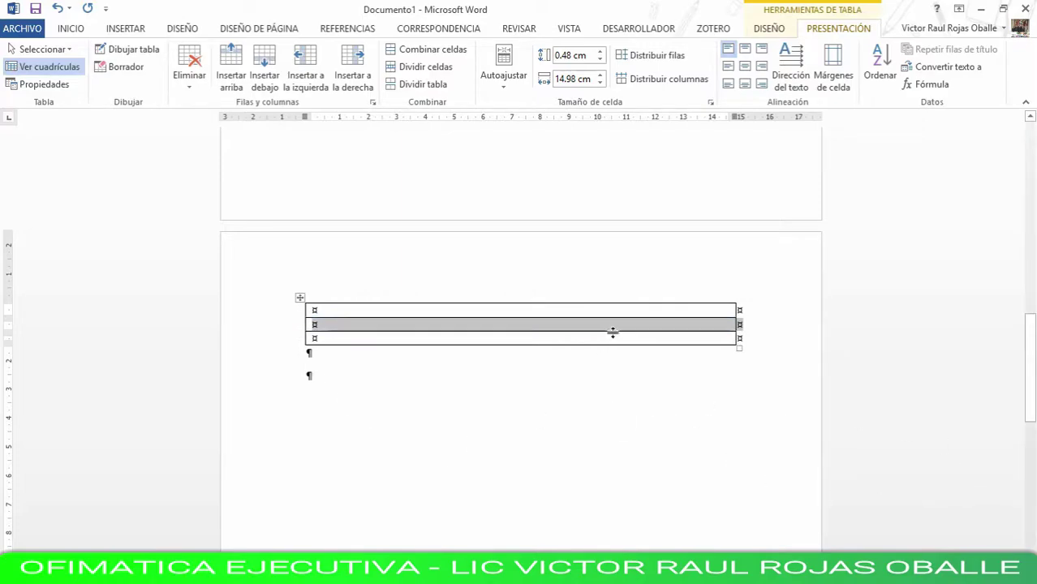
pyautogui.click(575, 309)
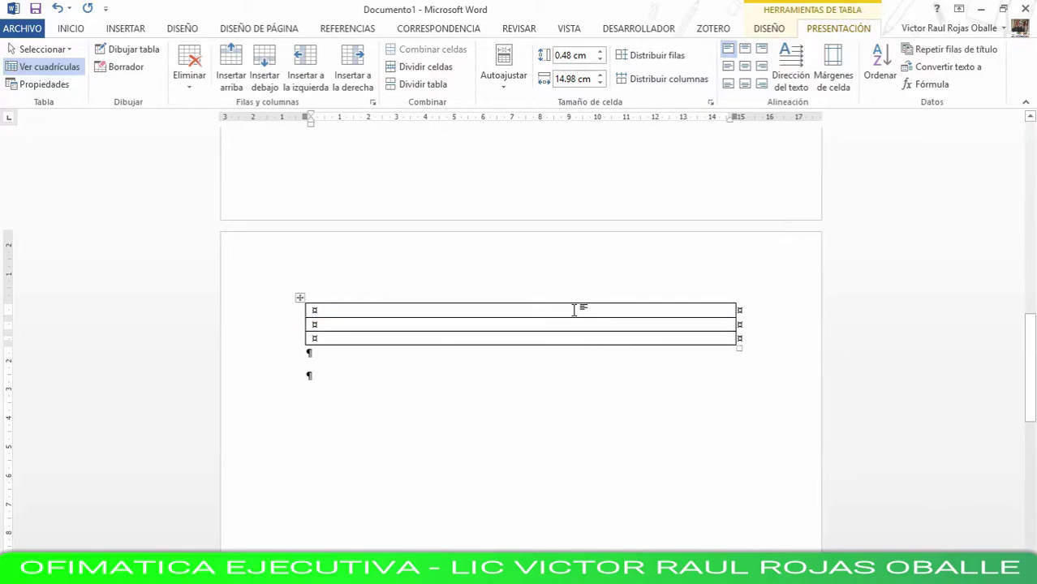
pyautogui.write('TITULO DE TABLA')
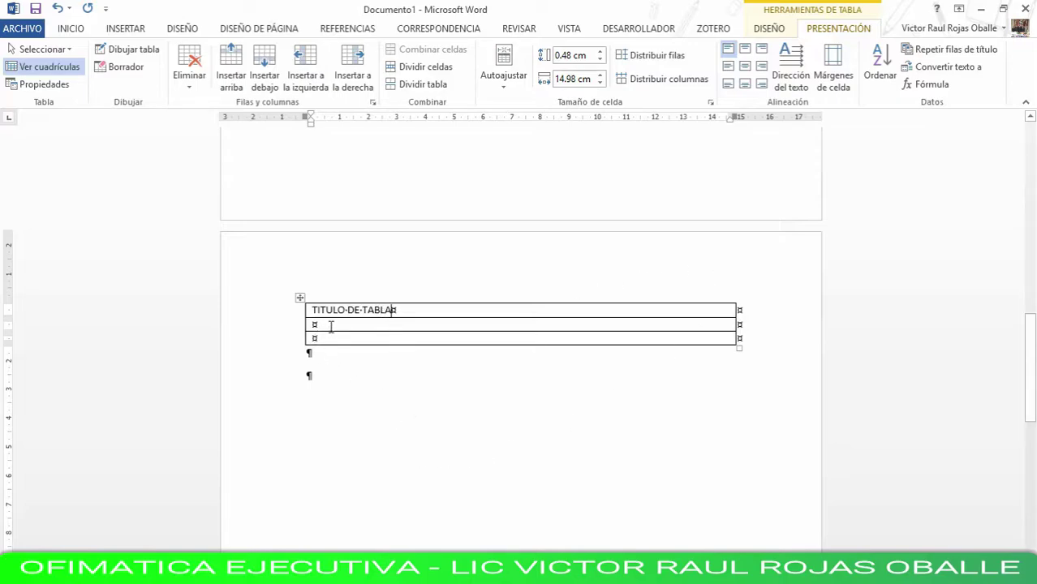
# Set the height of the two empty rows under the title row to 3 cm.
pyautogui.moveTo(331, 326); pyautogui.dragTo(355, 338)
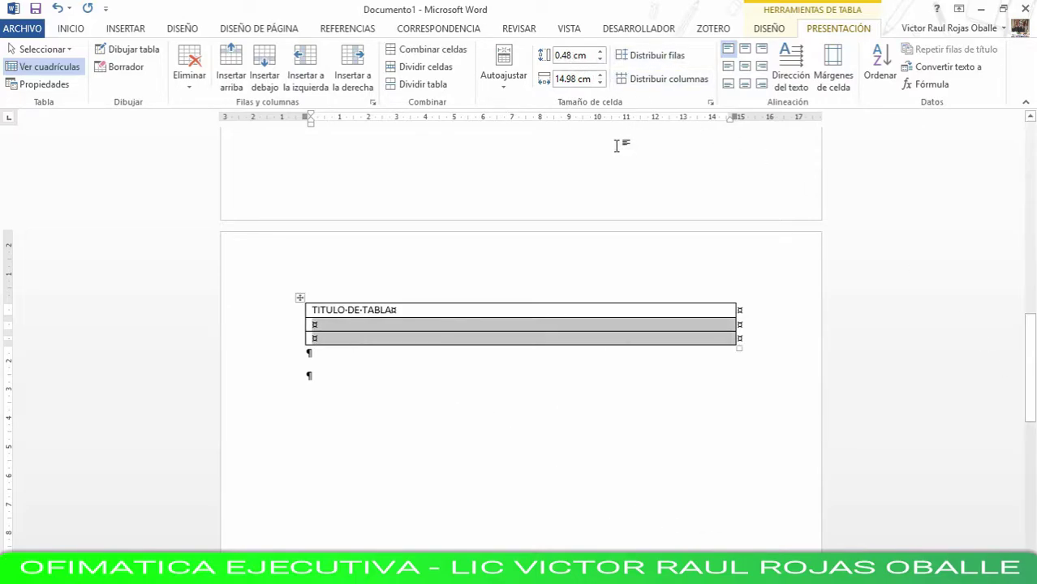
pyautogui.click(574, 55)
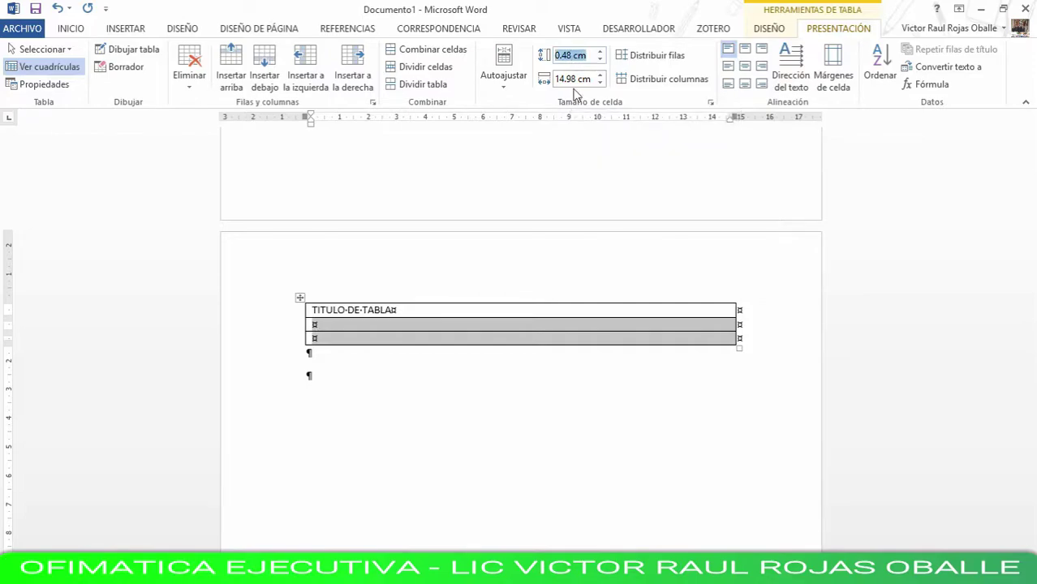
pyautogui.click(573, 56)
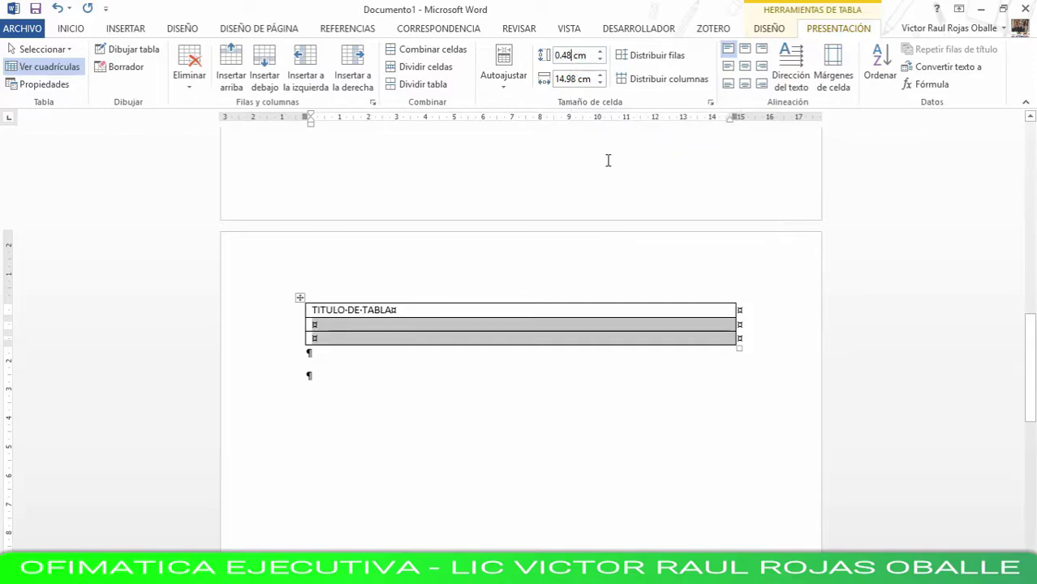
pyautogui.press('BackSpace')
pyautogui.press('BackSpace')
pyautogui.press('BackSpace')
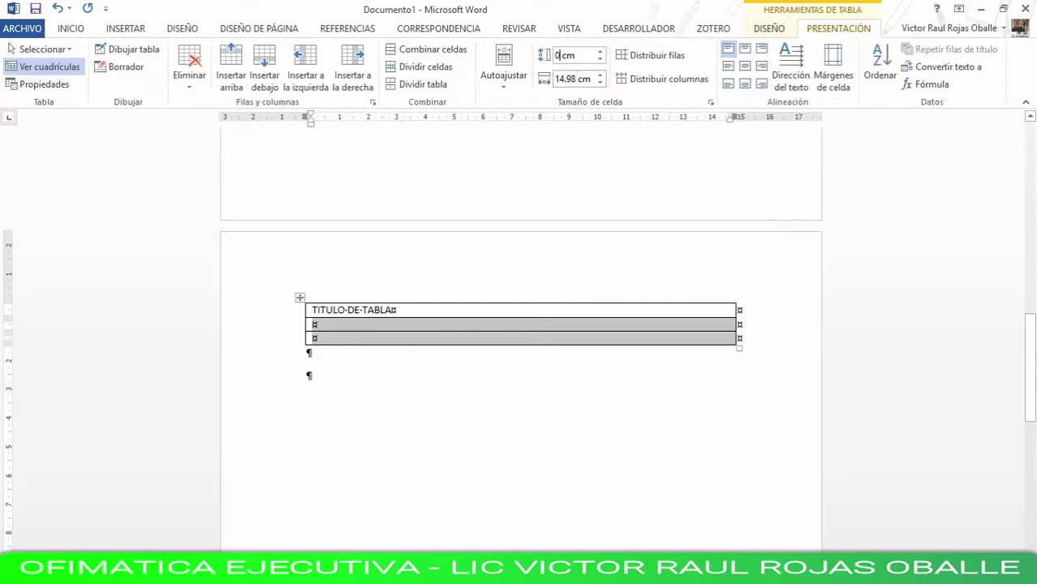
pyautogui.press('BackSpace')
pyautogui.write('3')
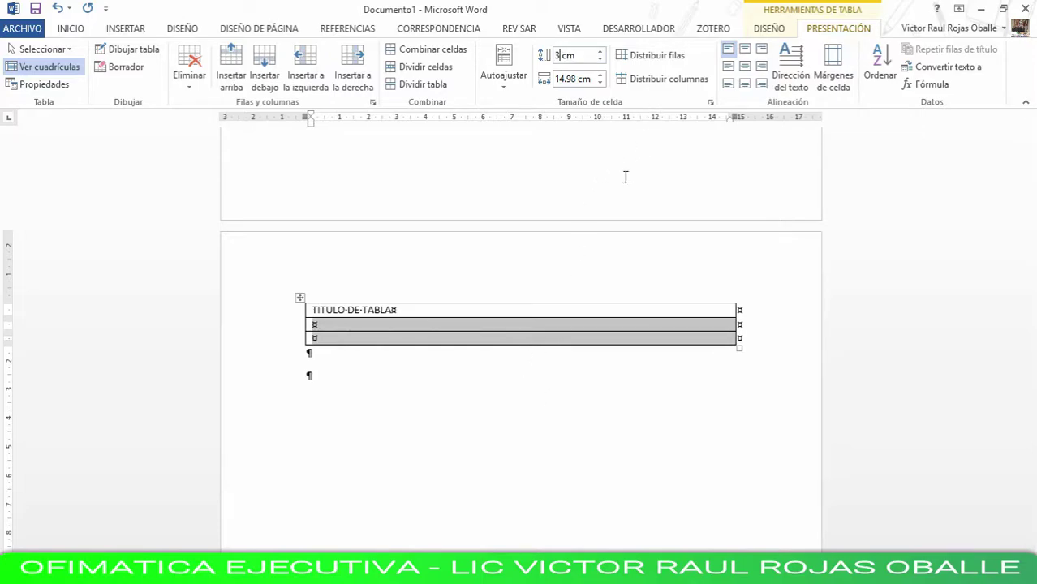
pyautogui.click(558, 311)
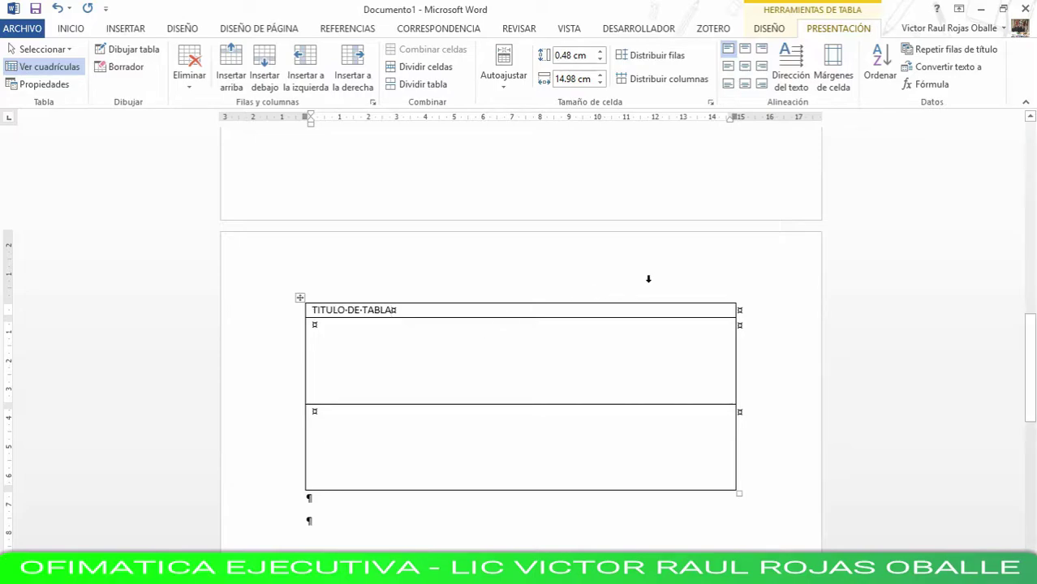
# Draw two vertical dividers in the second row, making cells about 5.6, 6.7 and 2.6 cm wide from left to right.
pyautogui.click(134, 54)
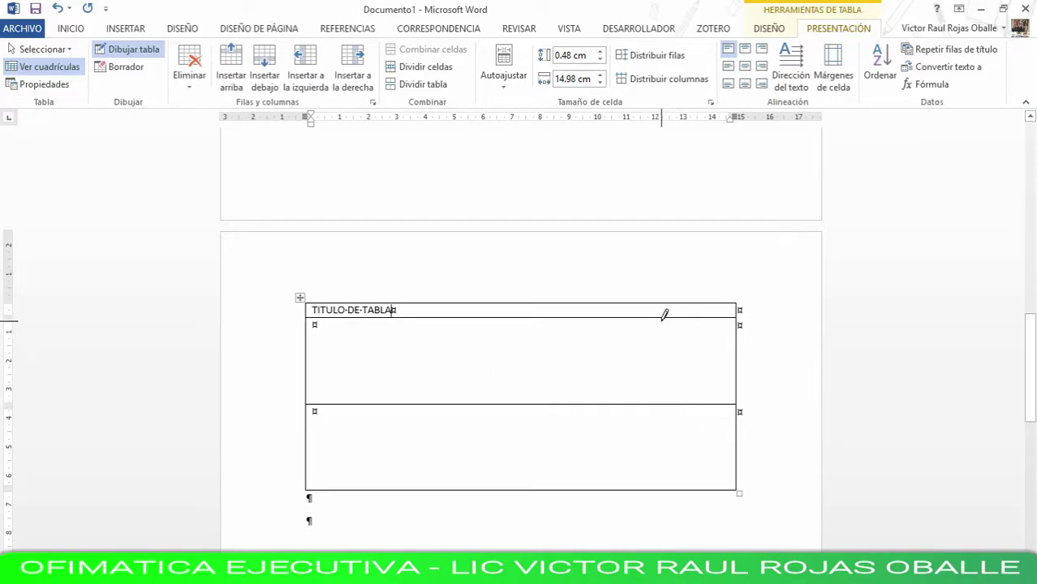
pyautogui.moveTo(665, 326); pyautogui.dragTo(664, 384)
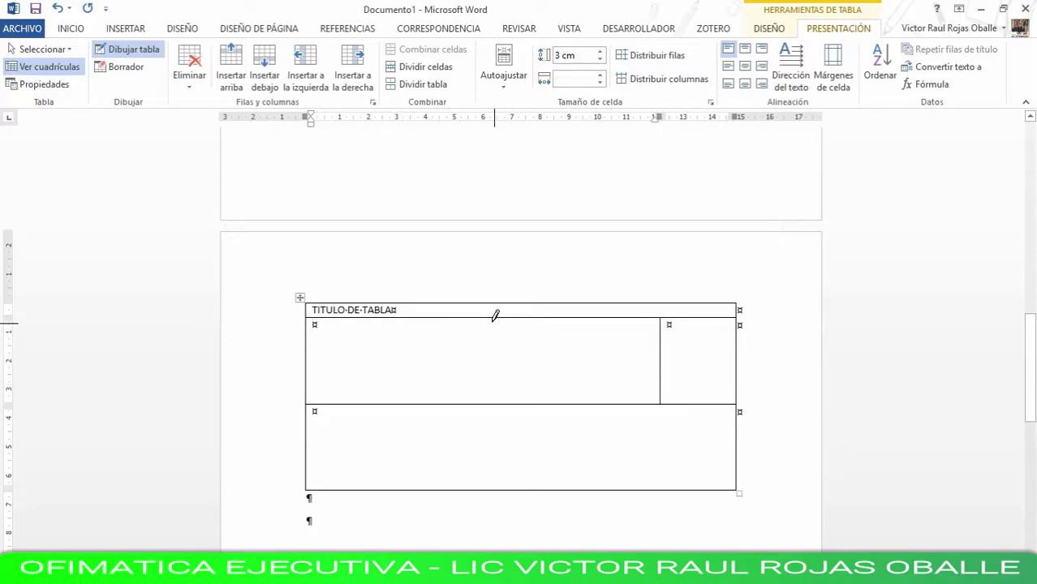
pyautogui.moveTo(472, 338); pyautogui.dragTo(468, 388)
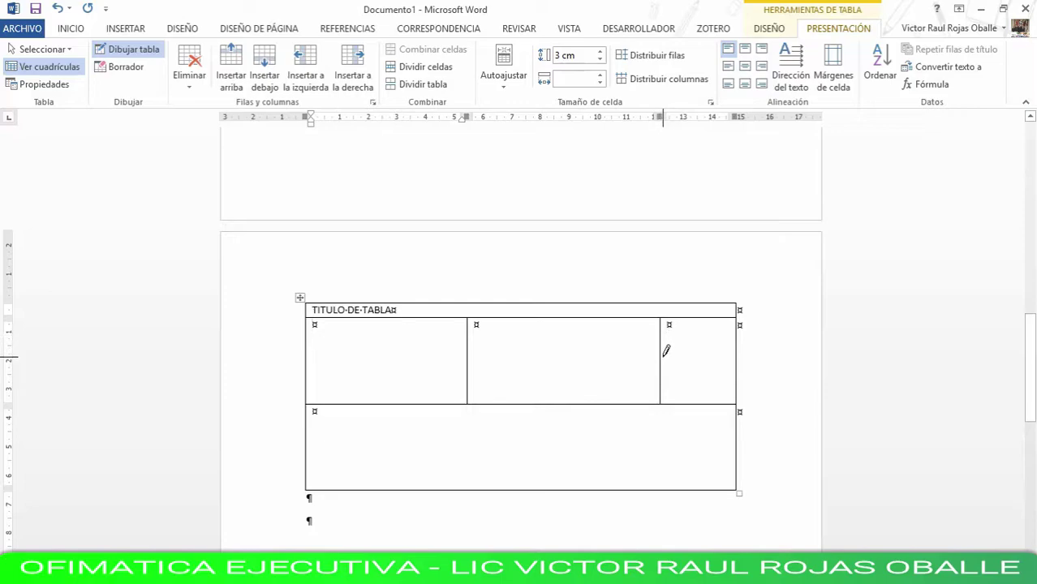
# Draw one horizontal divider halfway down the second row's right cell and two across its middle cell.
pyautogui.moveTo(664, 354); pyautogui.dragTo(727, 354)
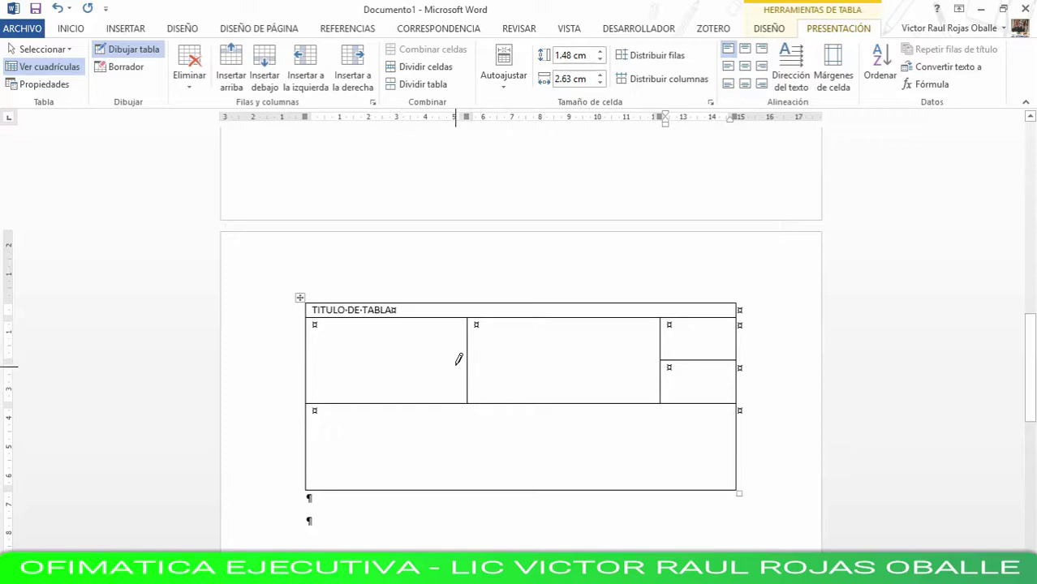
pyautogui.moveTo(470, 342); pyautogui.dragTo(659, 342)
pyautogui.moveTo(469, 373); pyautogui.dragTo(632, 372)
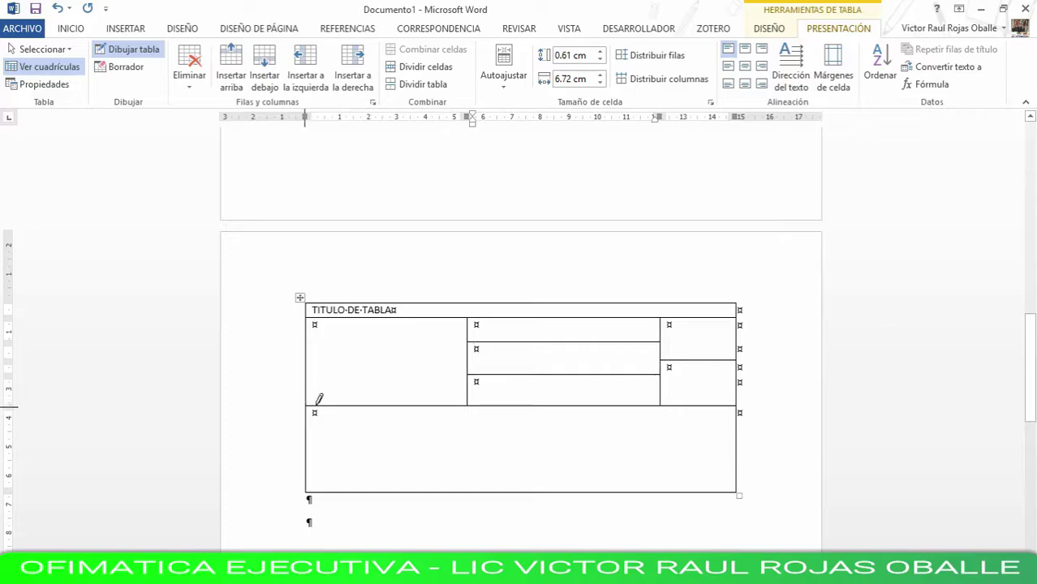
# Draw a rising diagonal across the second row's left cell and two horizontal lines dividing the bottom row into three rows about 1 cm high.
pyautogui.moveTo(309, 403); pyautogui.dragTo(458, 327)
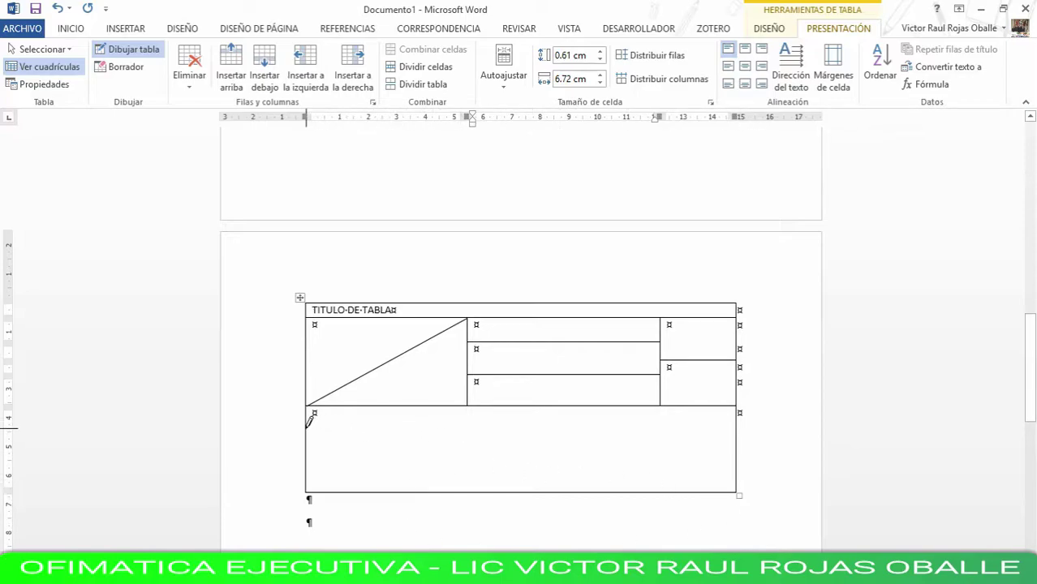
pyautogui.moveTo(310, 423); pyautogui.dragTo(563, 422)
pyautogui.moveTo(308, 461); pyautogui.dragTo(582, 459)
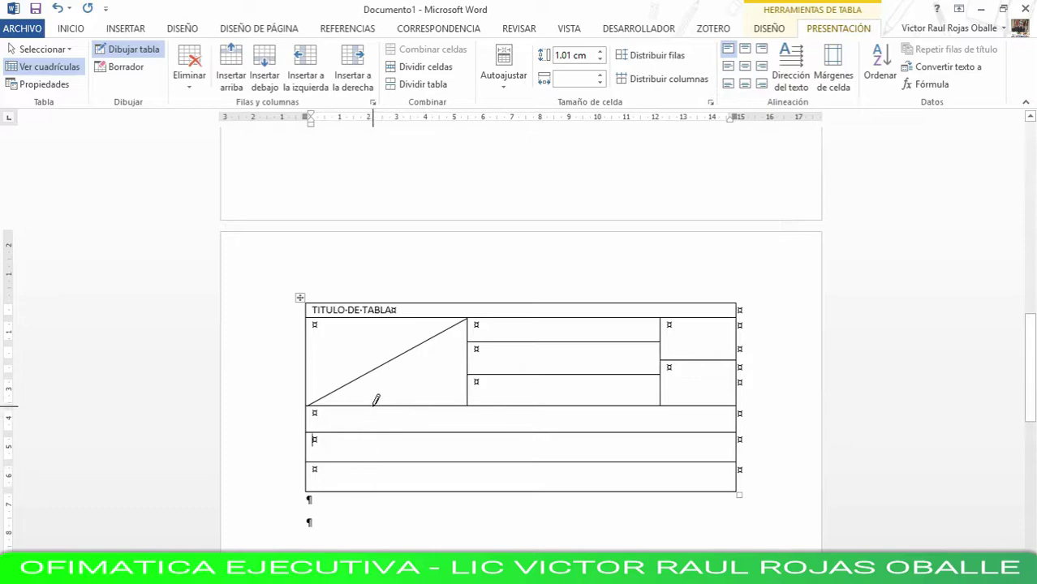
# Draw five vertical dividers through the three lower rows to form six columns of freehand width.
pyautogui.moveTo(373, 406); pyautogui.dragTo(369, 490)
pyautogui.moveTo(445, 402); pyautogui.dragTo(443, 487)
pyautogui.moveTo(523, 403); pyautogui.dragTo(523, 490)
pyautogui.moveTo(608, 403); pyautogui.dragTo(609, 489)
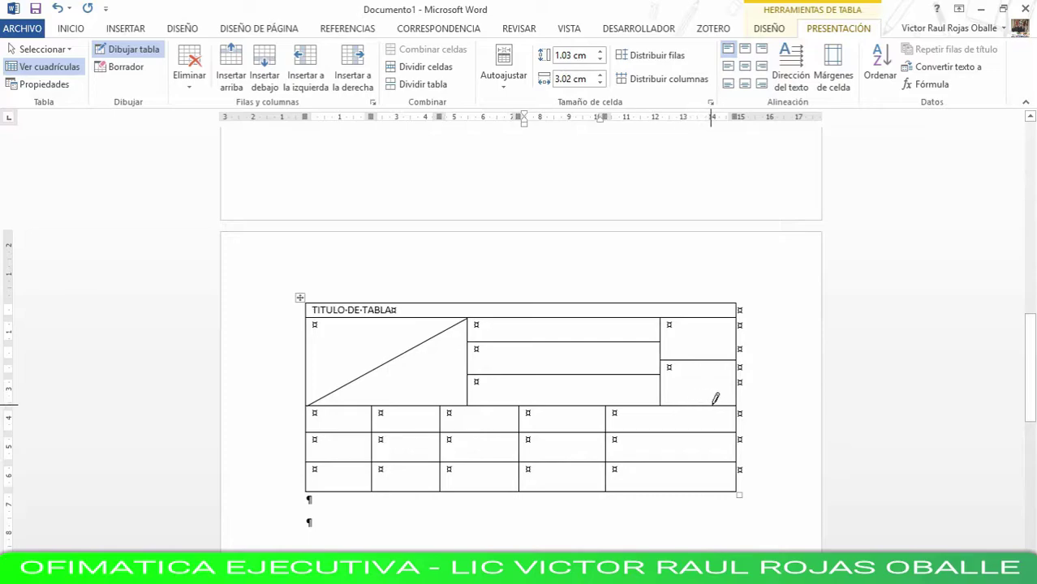
pyautogui.moveTo(713, 403); pyautogui.dragTo(715, 489)
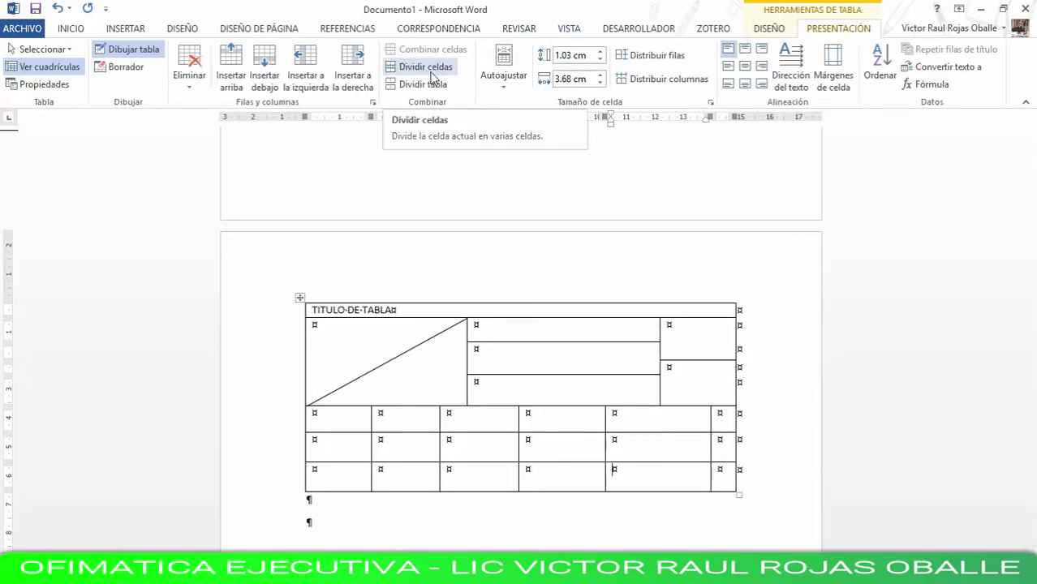
# Stop drawing table borders and undo all the vertical dividers in the three lower rows.
pyautogui.moveTo(1033, 349); pyautogui.dragTo(1034, 388)
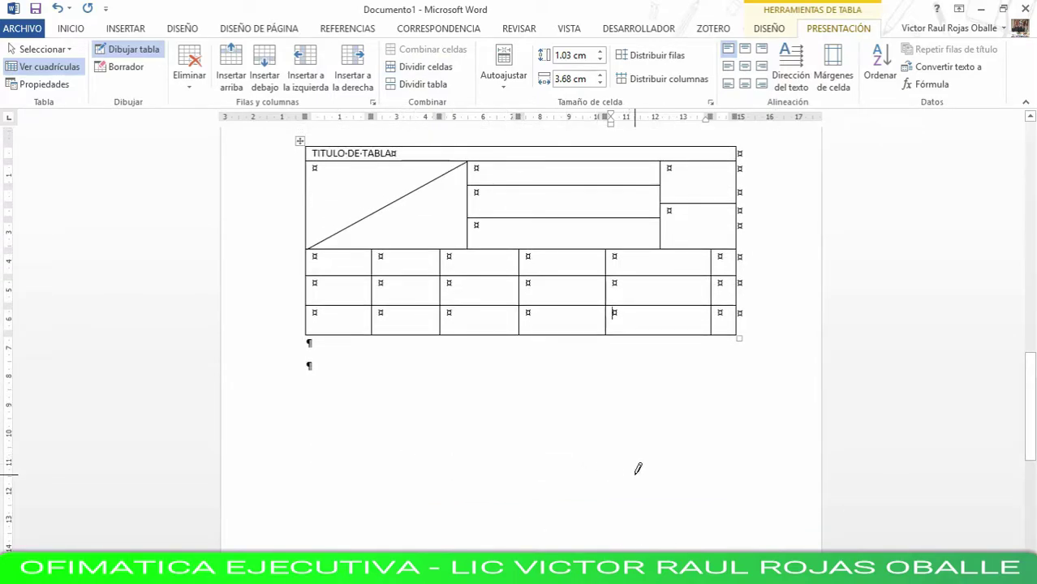
pyautogui.click(128, 48)
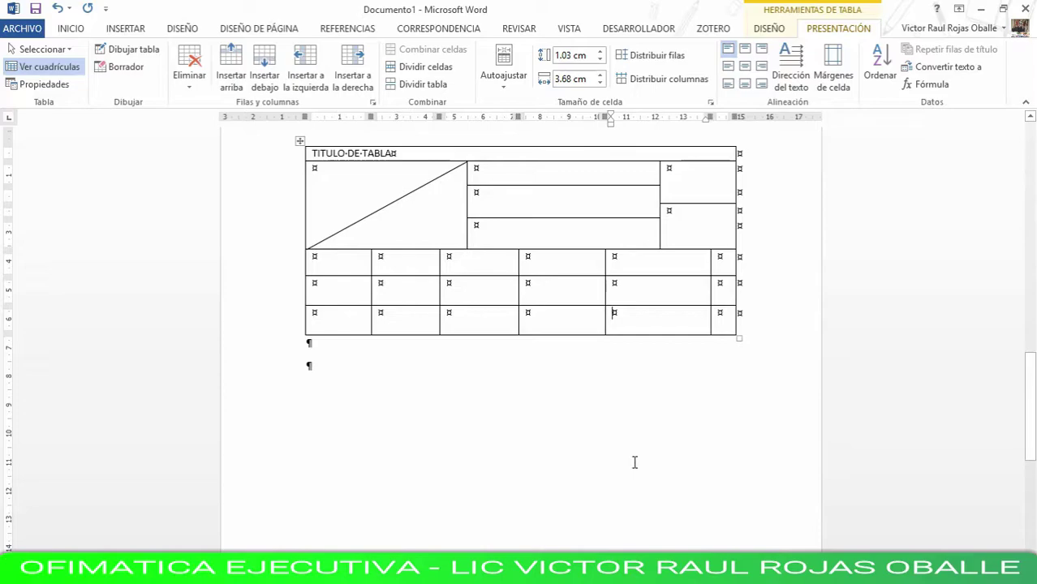
pyautogui.hotkey('ctrl', 'z')
pyautogui.hotkey('ctrl', 'z')
pyautogui.hotkey('ctrl', 'z')
pyautogui.hotkey('ctrl', 'z')
pyautogui.hotkey('ctrl', 'z')
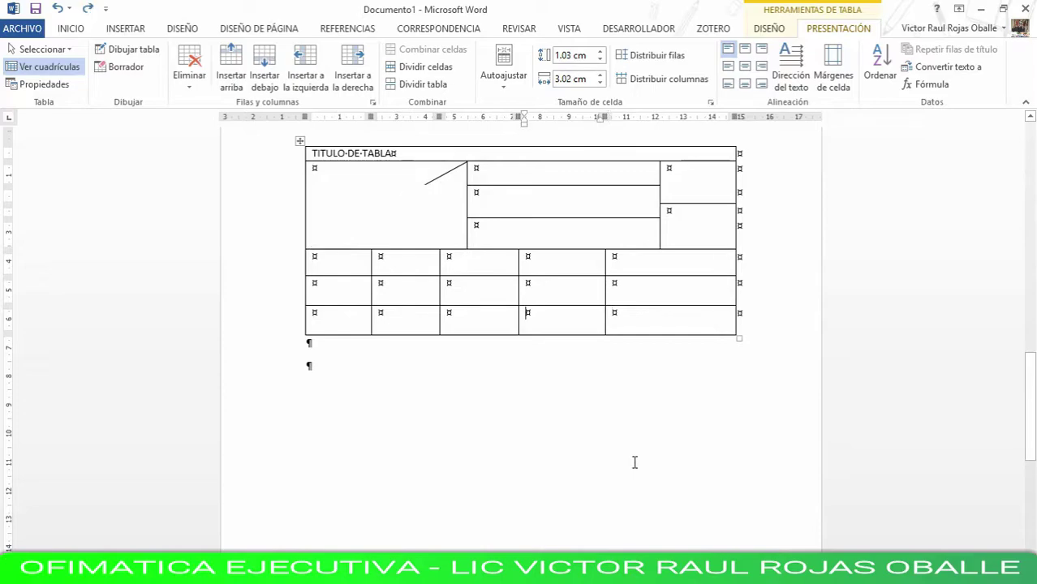
pyautogui.hotkey('ctrl', 'z')
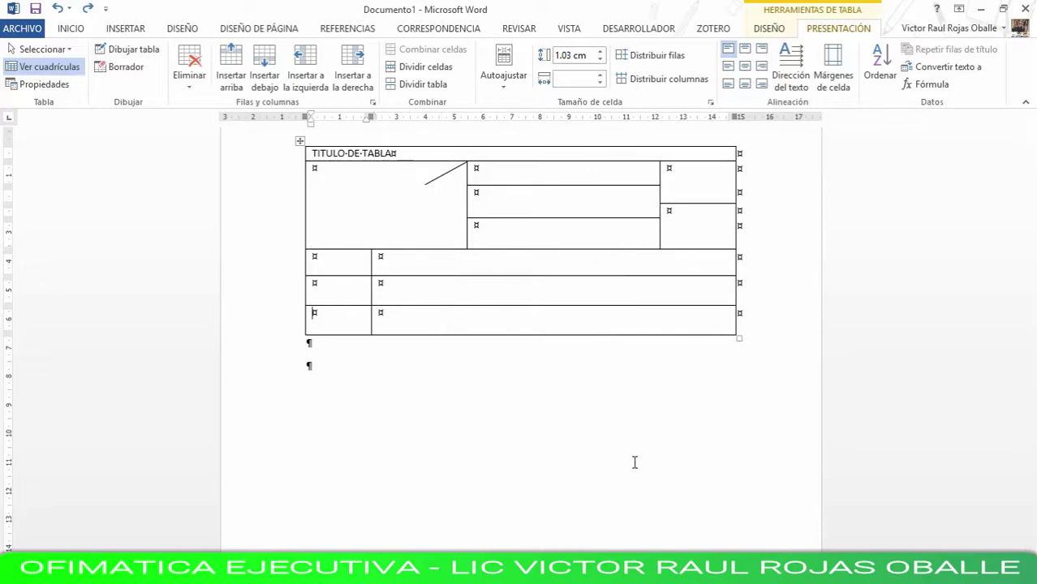
pyautogui.hotkey('ctrl', 'z')
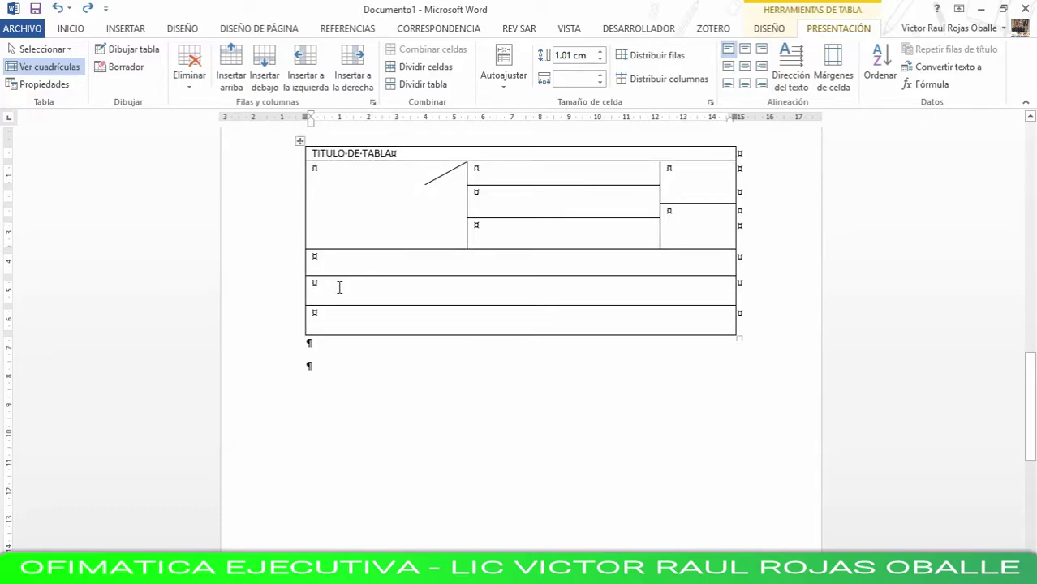
# Split the middle one of the three undivided lower rows into 5 columns and 1 row.
pyautogui.click(422, 67)
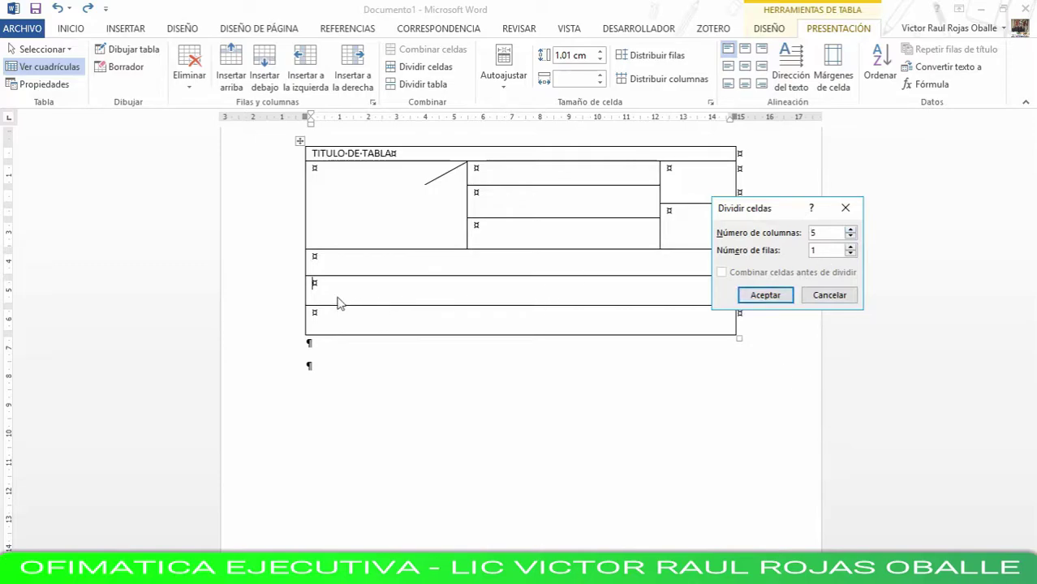
pyautogui.click(763, 297)
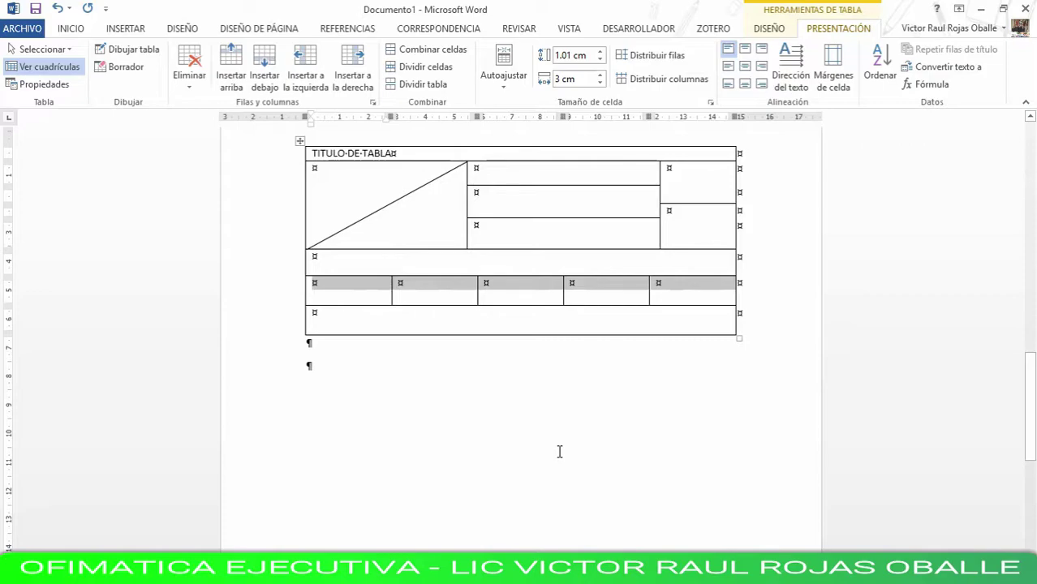
# Split the table's undivided bottom row into 3 columns and 2 rows.
pyautogui.click(331, 322)
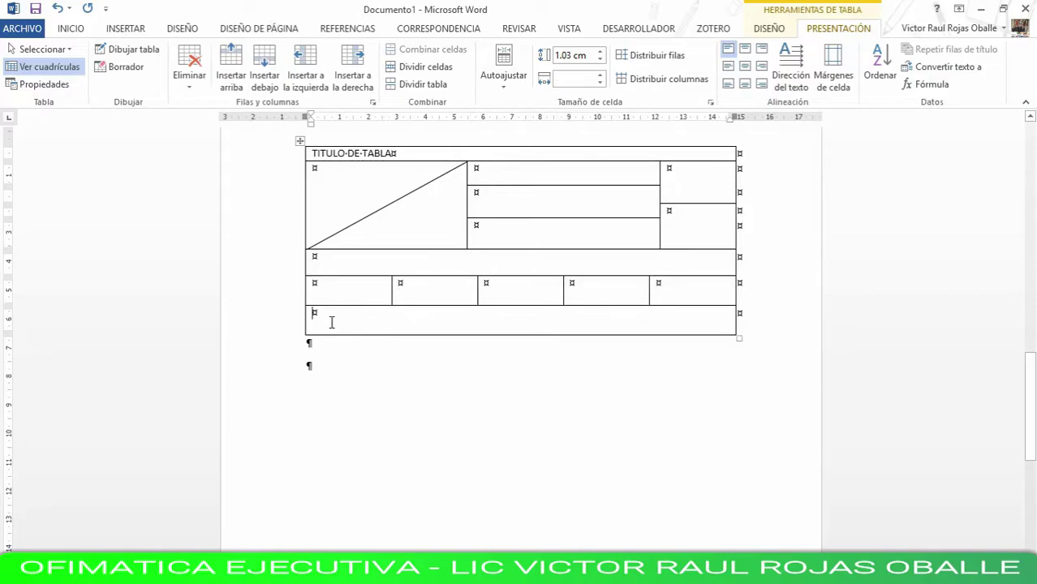
pyautogui.click(422, 71)
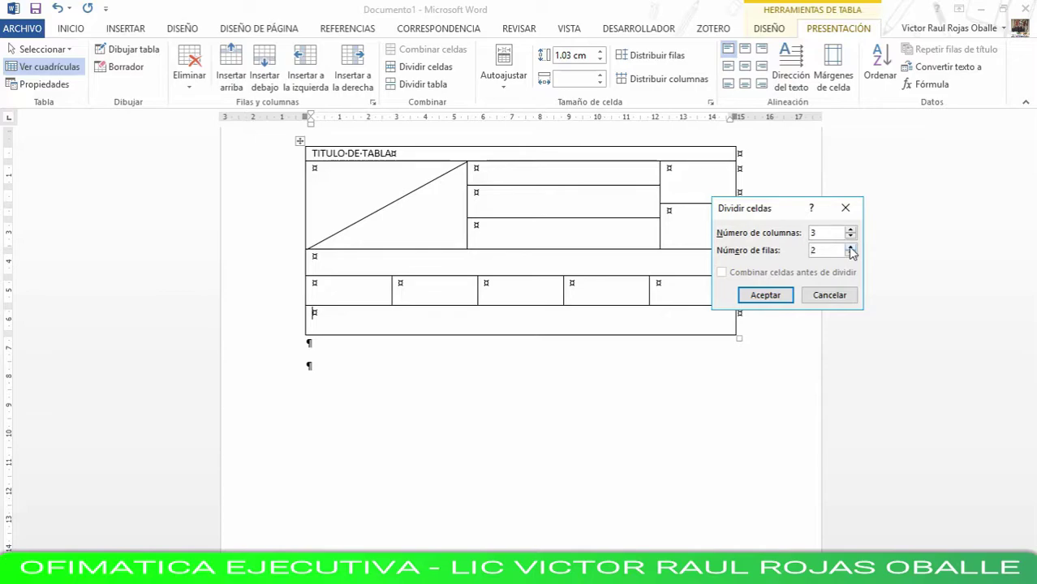
pyautogui.click(765, 296)
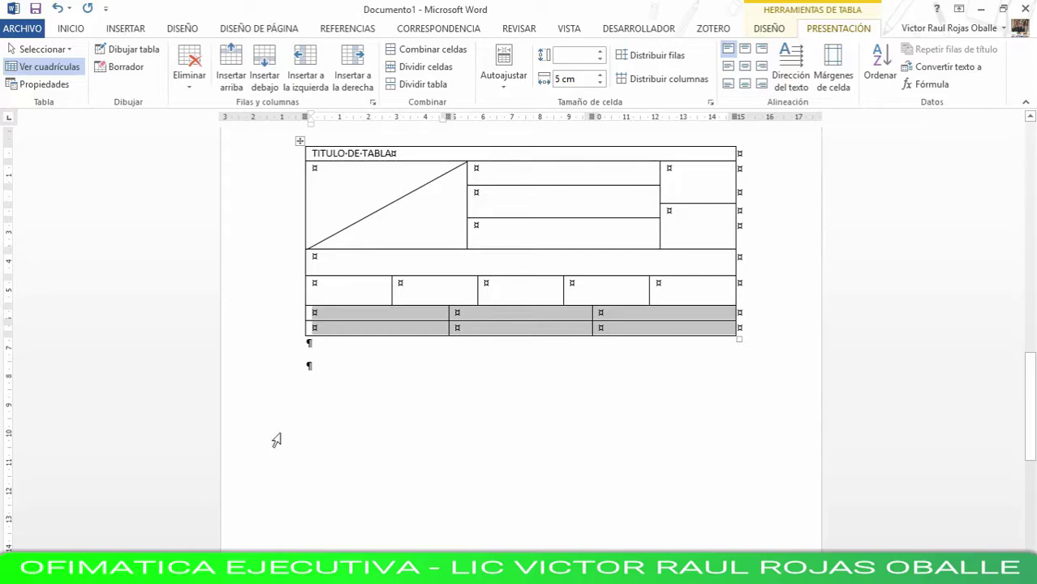
pyautogui.click(511, 416)
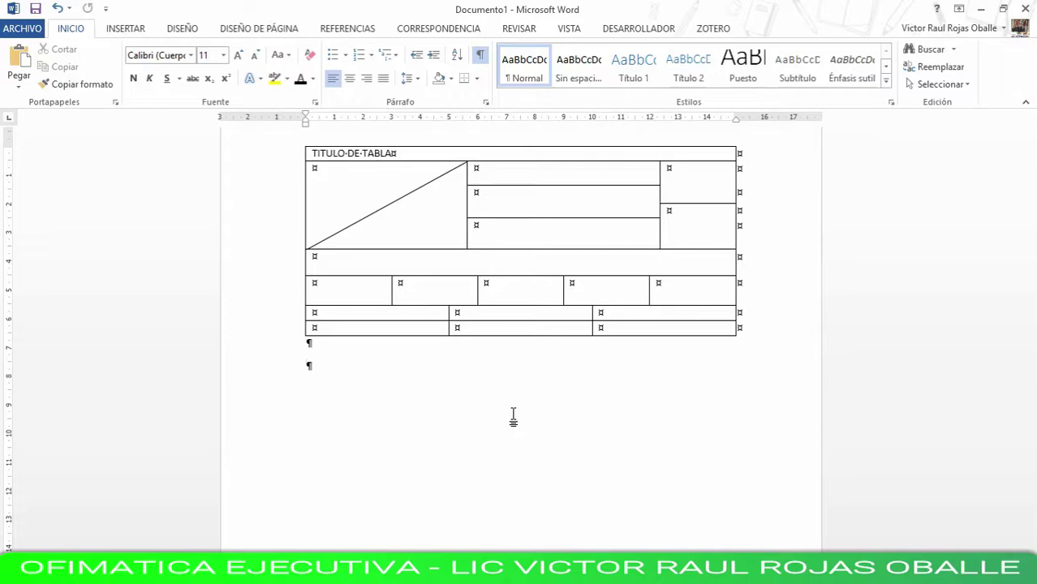
# Centre the text "TITULO DE TABLA" horizontally in the table's first row.
pyautogui.click(313, 154)
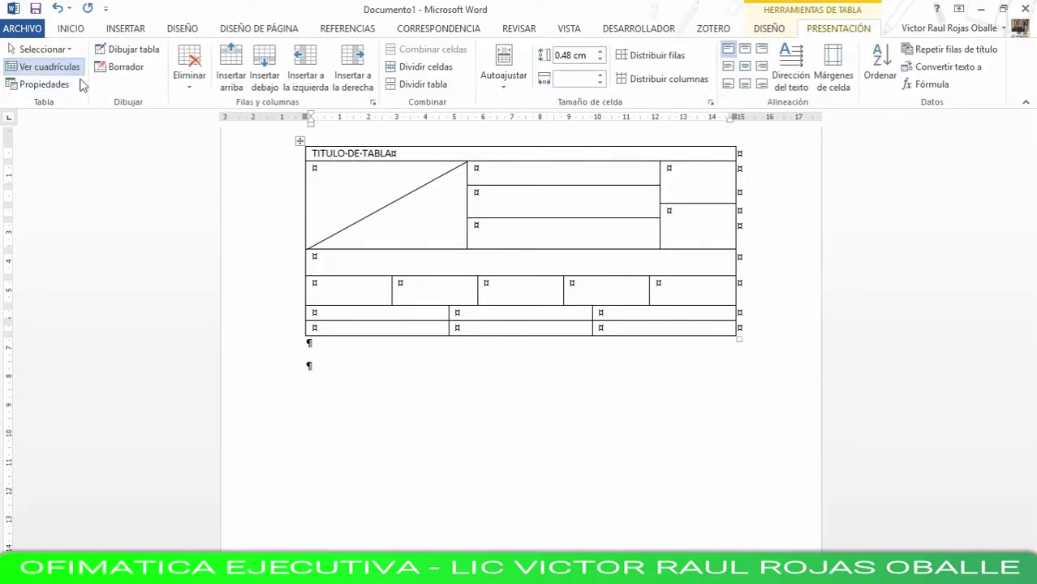
pyautogui.click(70, 29)
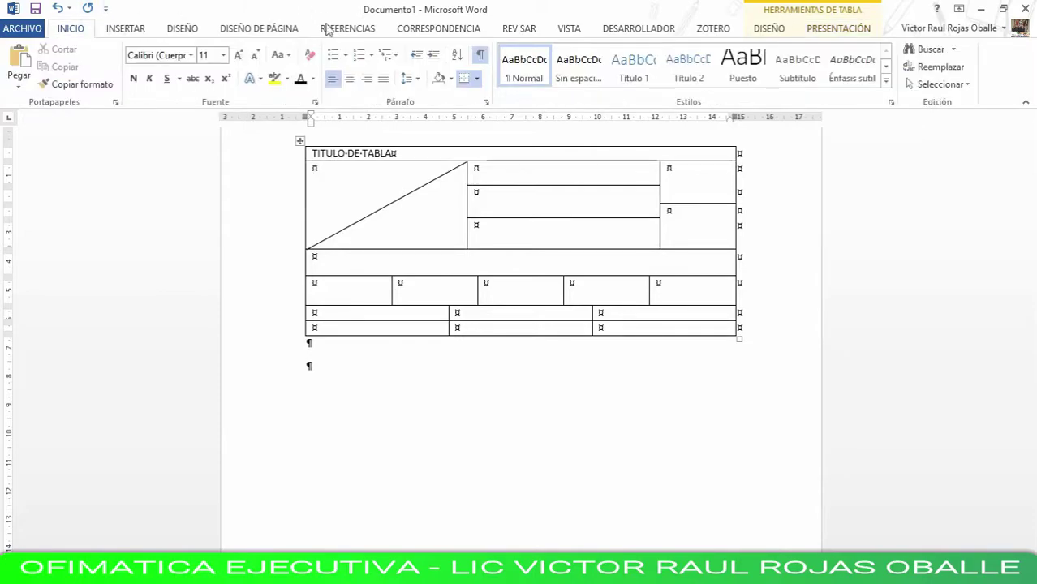
pyautogui.click(349, 79)
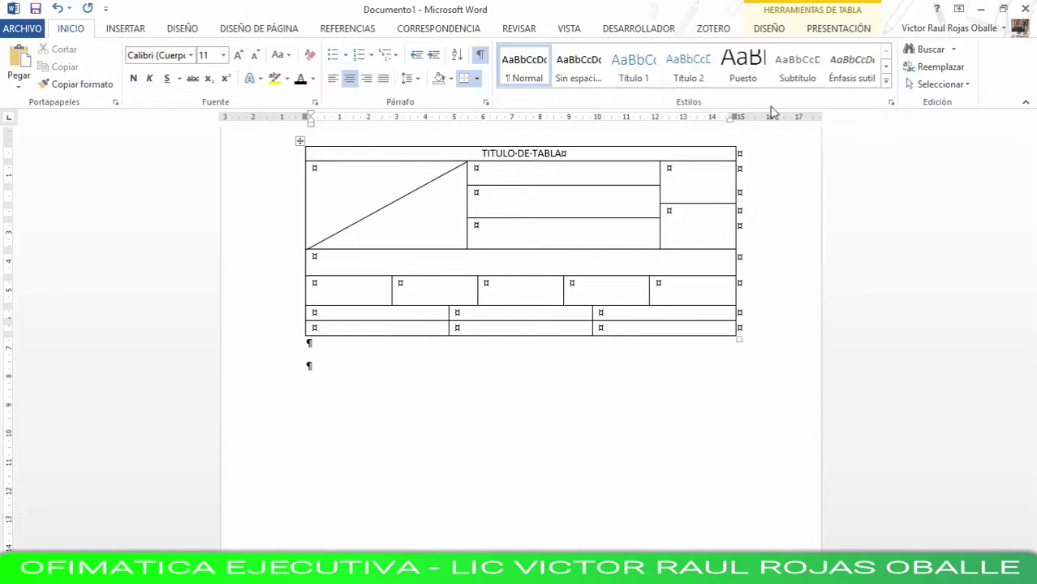
# Erase the dividers between cells 2 and 3 and cells 4 and 5 of the five-cell row, and the border between the bottom two middle cells.
pyautogui.click(842, 29)
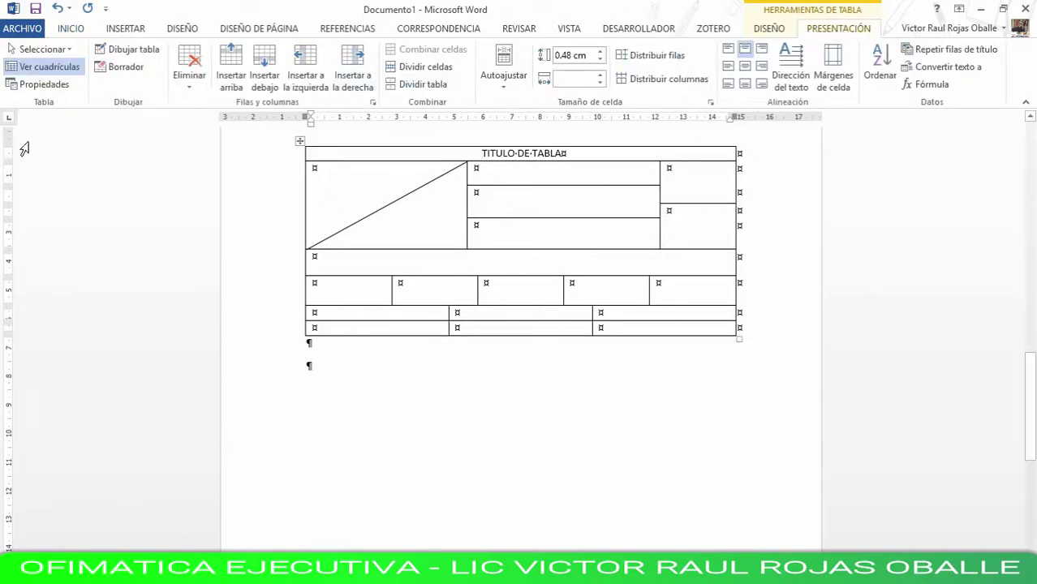
pyautogui.click(125, 72)
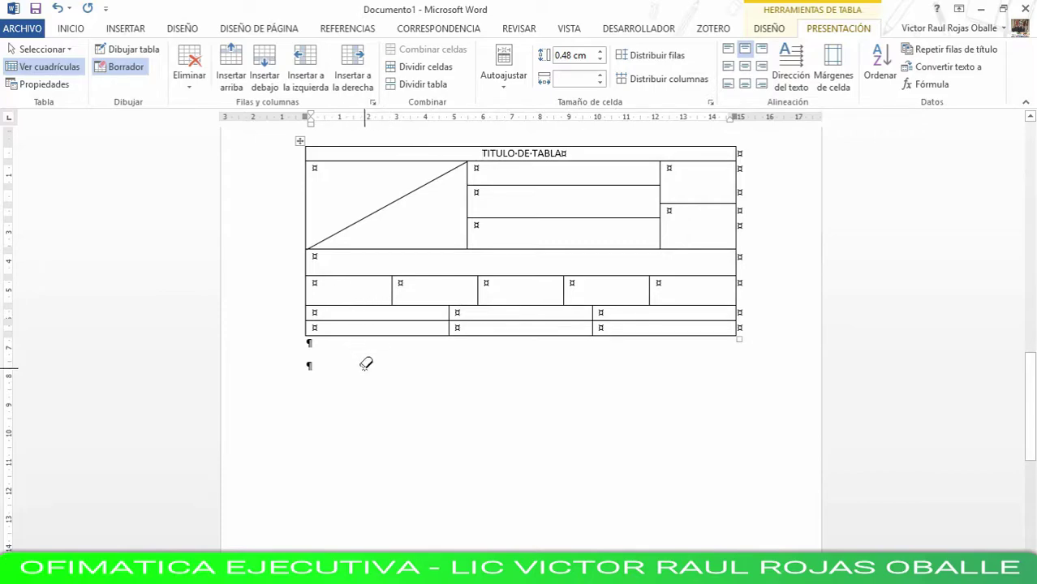
pyautogui.click(480, 283)
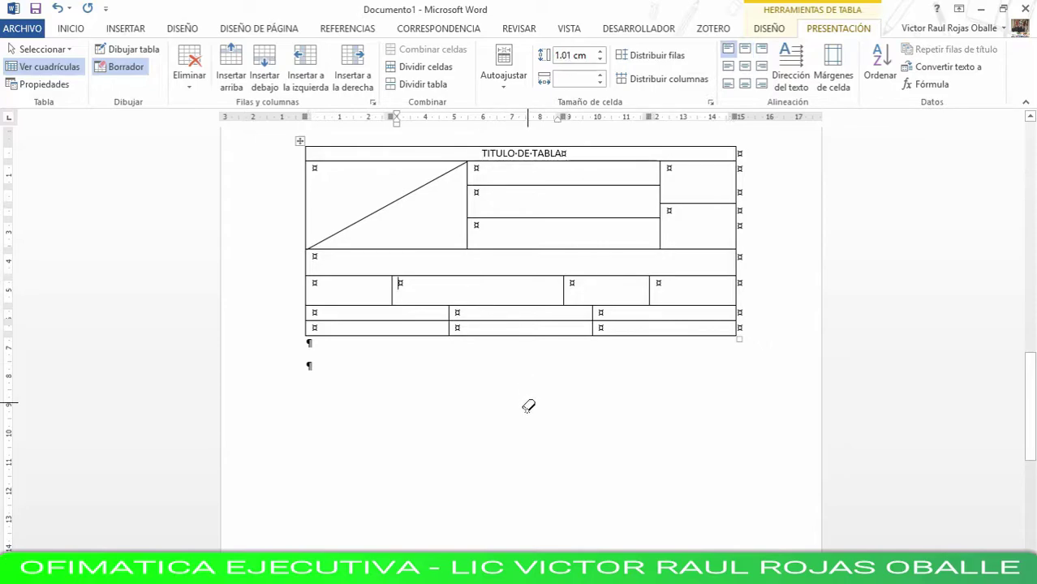
pyautogui.click(649, 284)
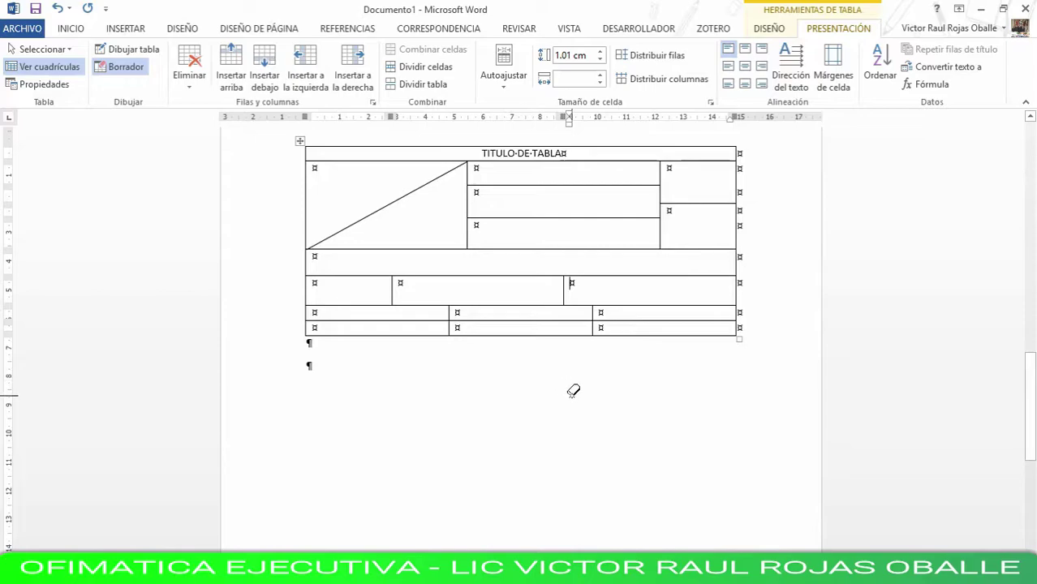
pyautogui.click(513, 318)
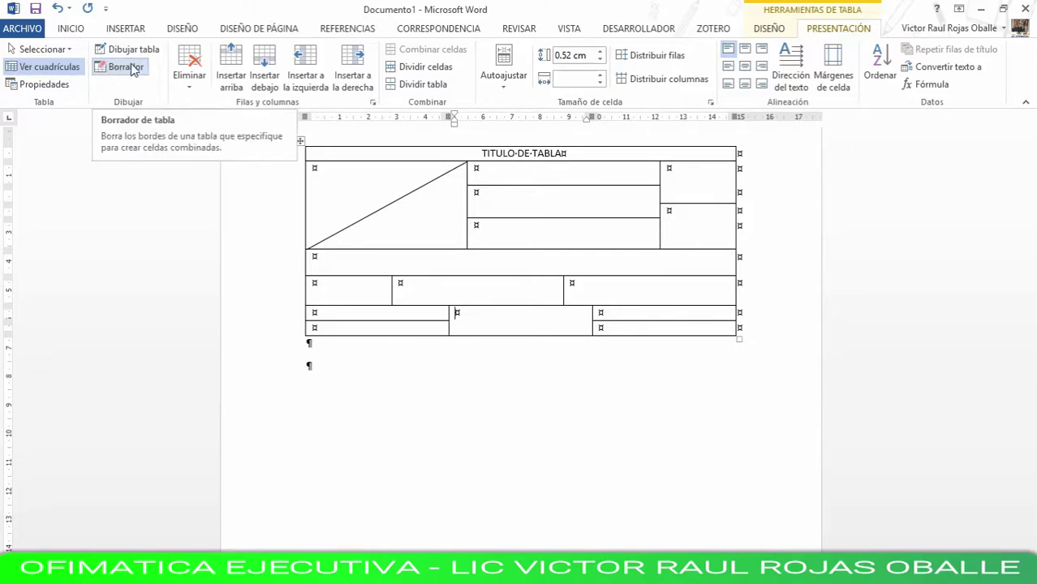
# Stop erasing table borders and place the cursor in the last empty paragraph below the table.
pyautogui.click(121, 73)
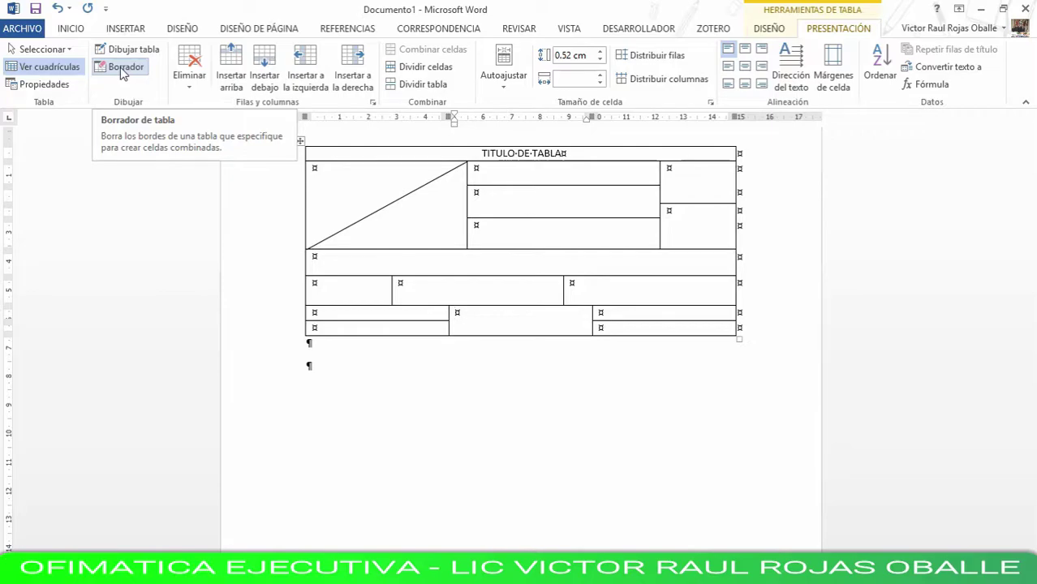
pyautogui.click(309, 363)
pyautogui.click(124, 29)
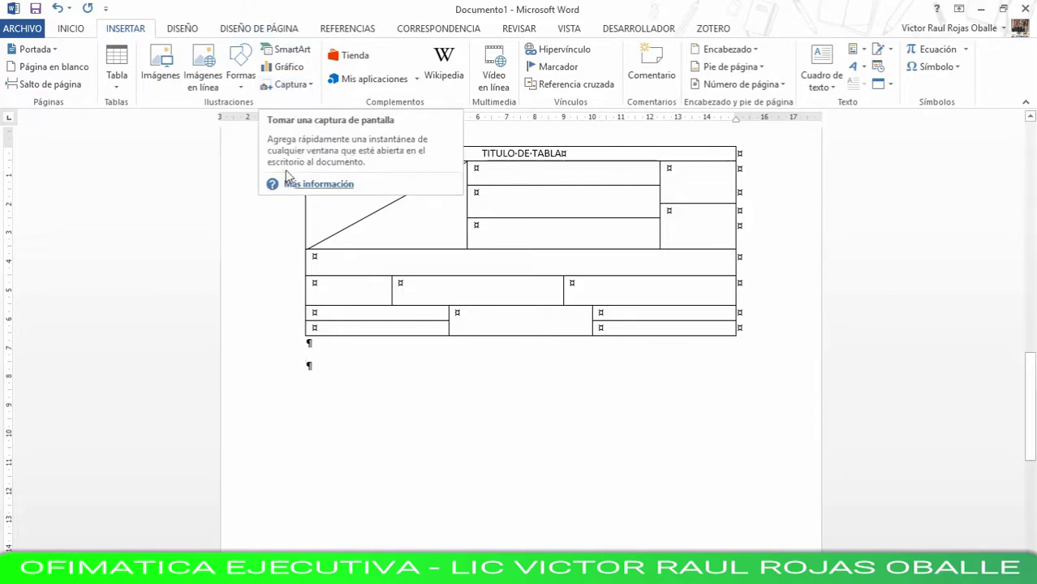
pyautogui.click(312, 85)
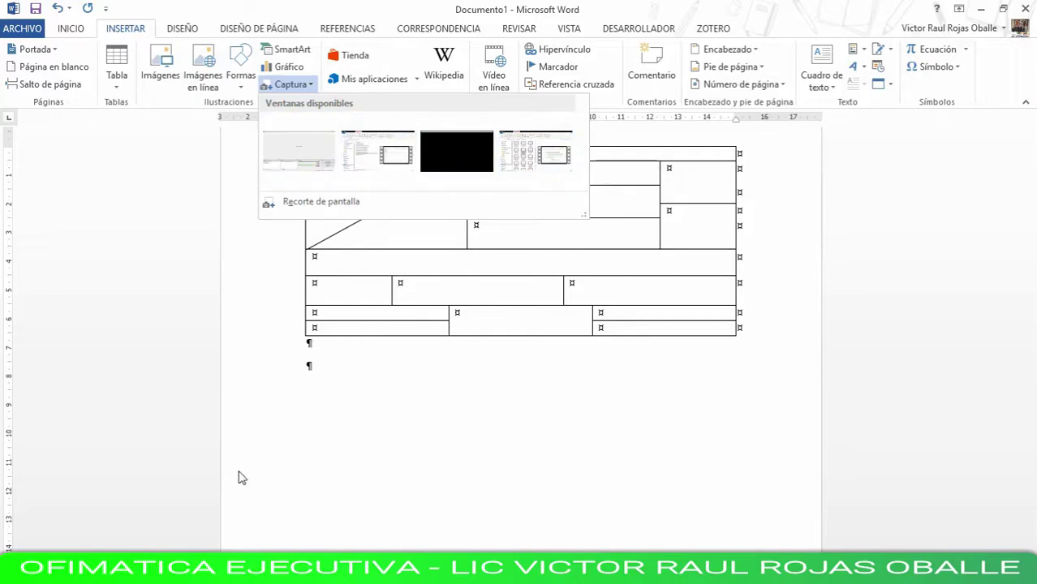
pyautogui.click(316, 206)
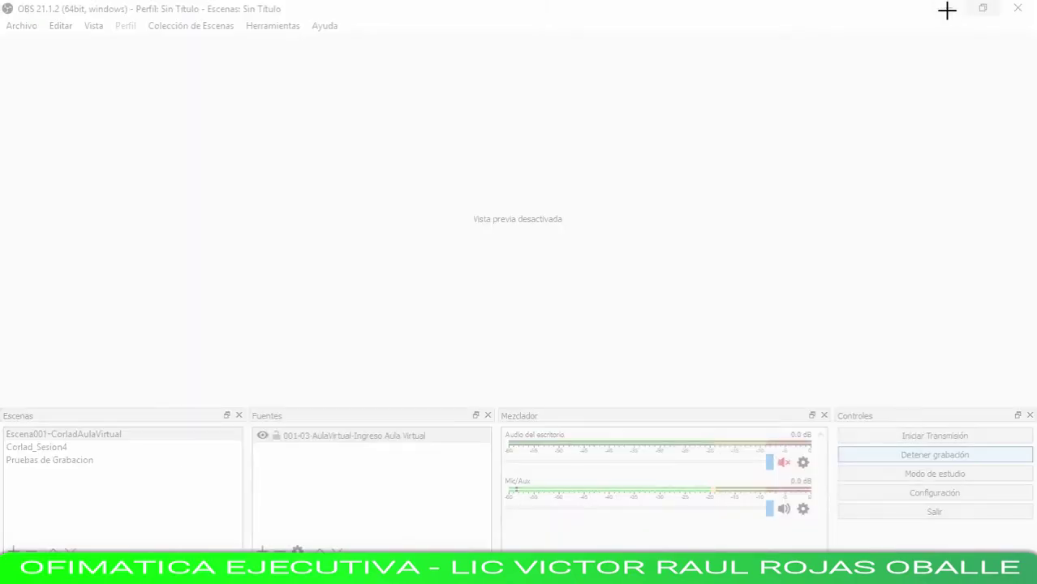
pyautogui.click(946, 9)
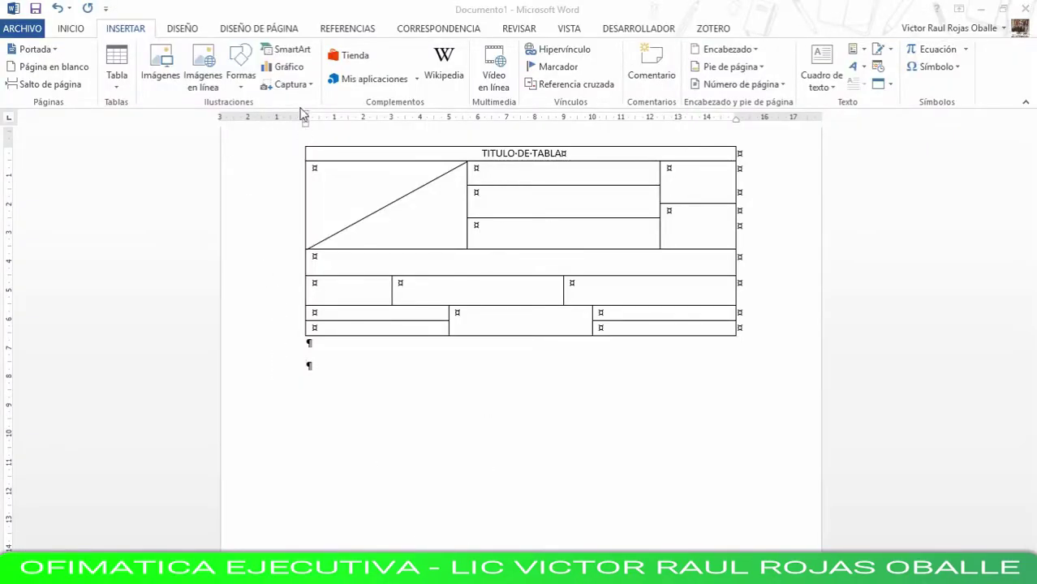
# Insert a screen clipping of the Gmail window's chat contact list, about 7.3 cm high and 4.6 cm wide, below the table.
pyautogui.click(310, 85)
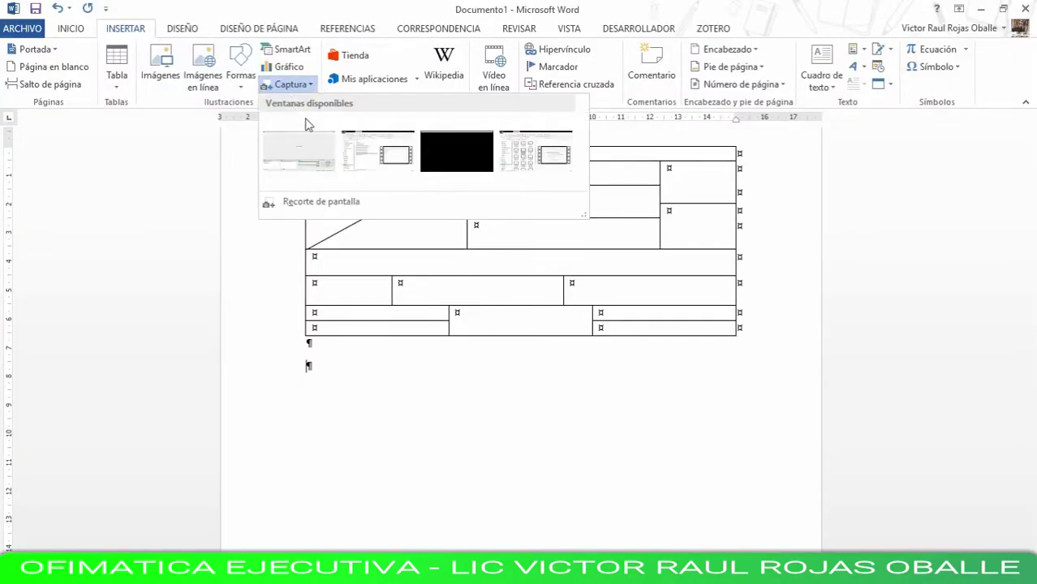
pyautogui.click(296, 203)
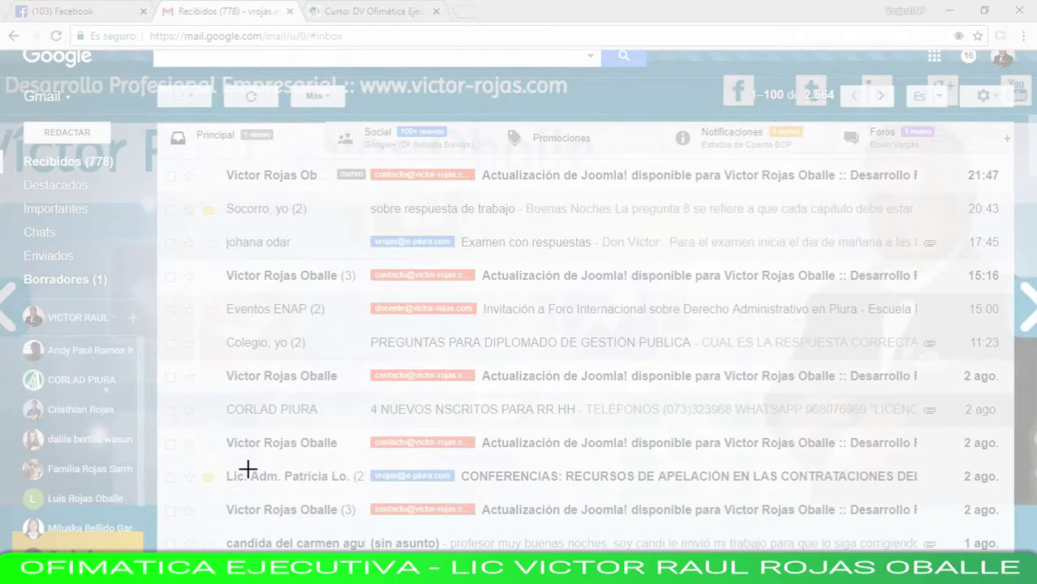
pyautogui.moveTo(8, 304); pyautogui.dragTo(142, 515)
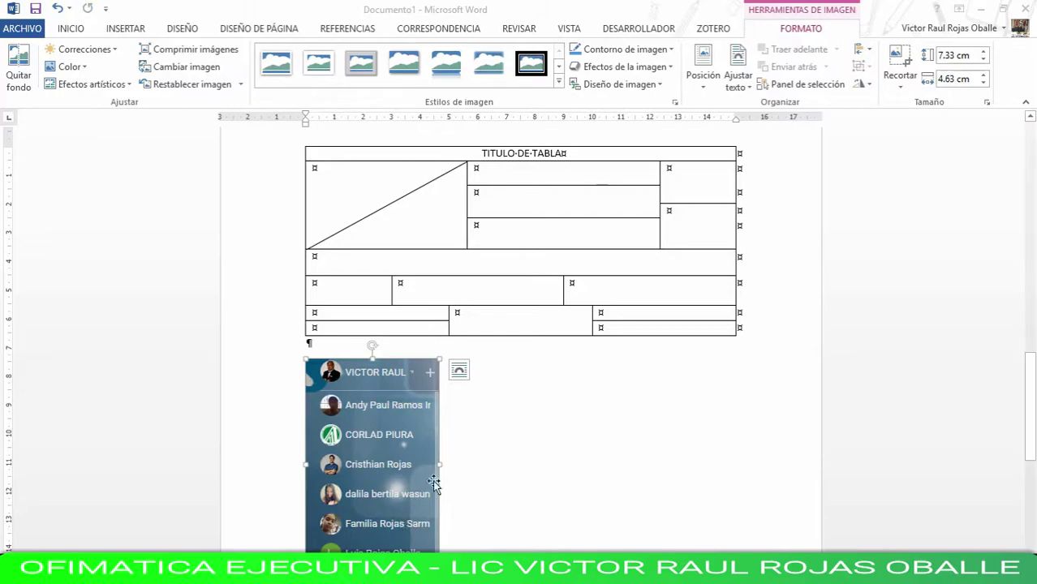
# Apply the bevelled, rounded perspective picture style that slants to the right to the inserted screen clipping, and deselect it.
pyautogui.click(620, 400)
pyautogui.hotkey('shift', 'Left')
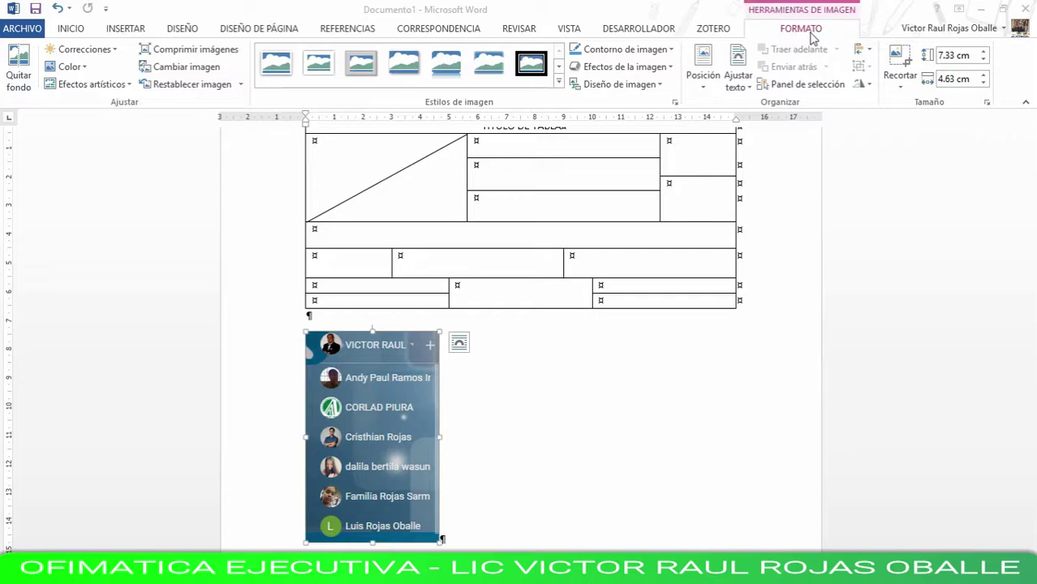
pyautogui.click(559, 81)
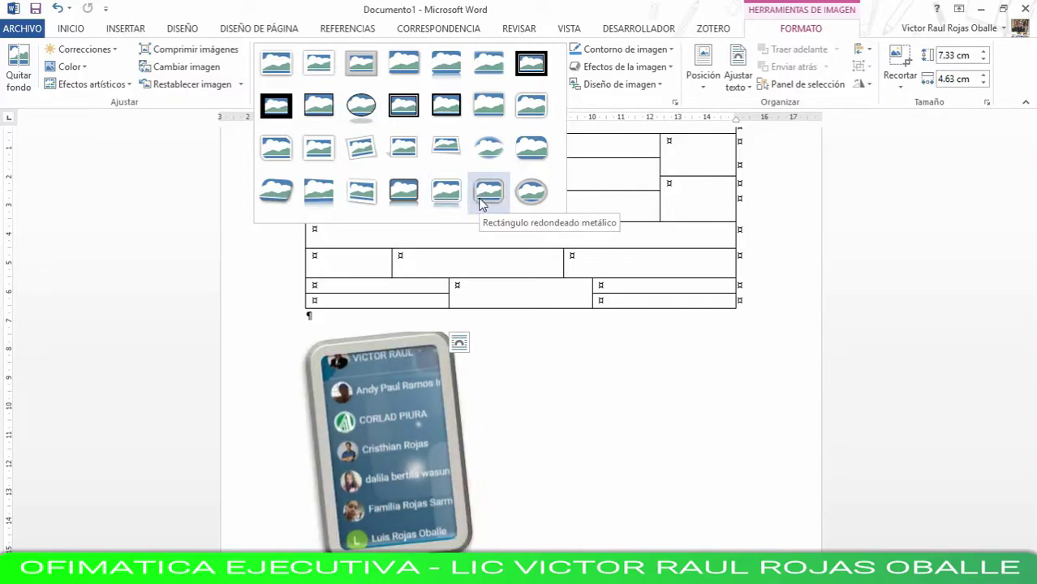
pyautogui.click(257, 200)
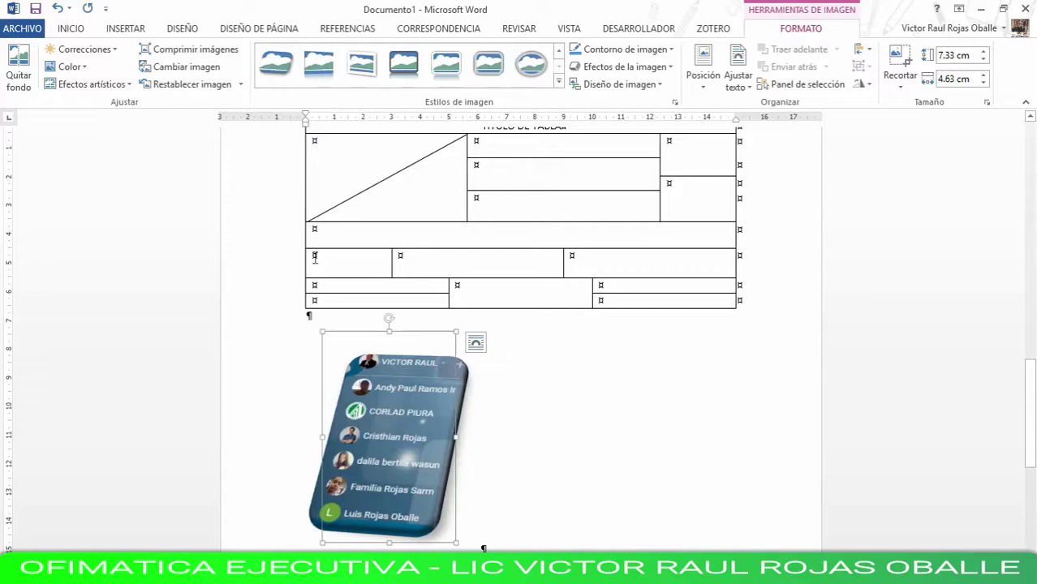
pyautogui.click(636, 417)
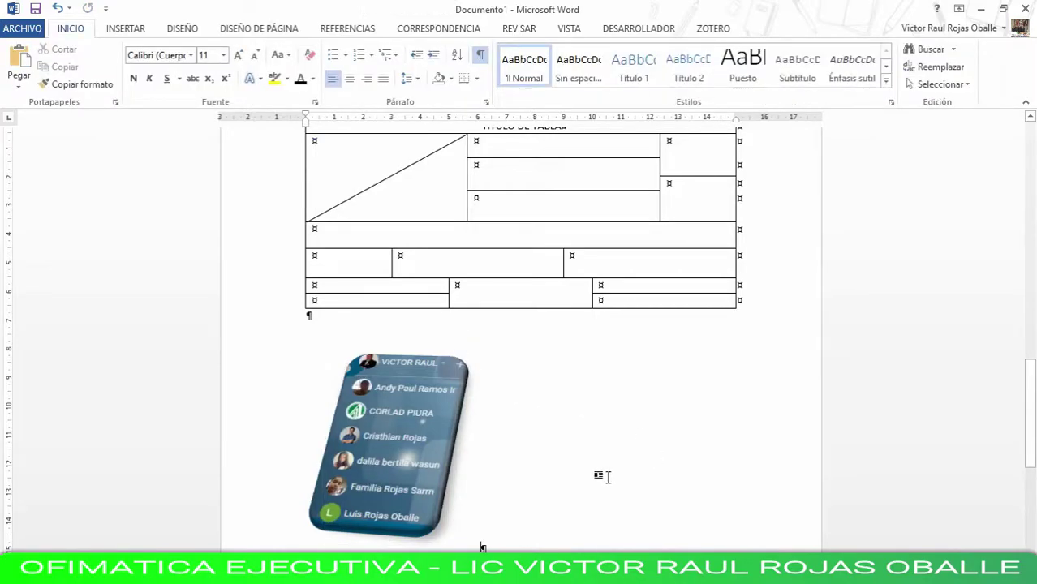
# Draw an elbow arrow connector about 2.75 cm high and 5.45 cm wide from beside the picture down to the right.
pyautogui.click(139, 33)
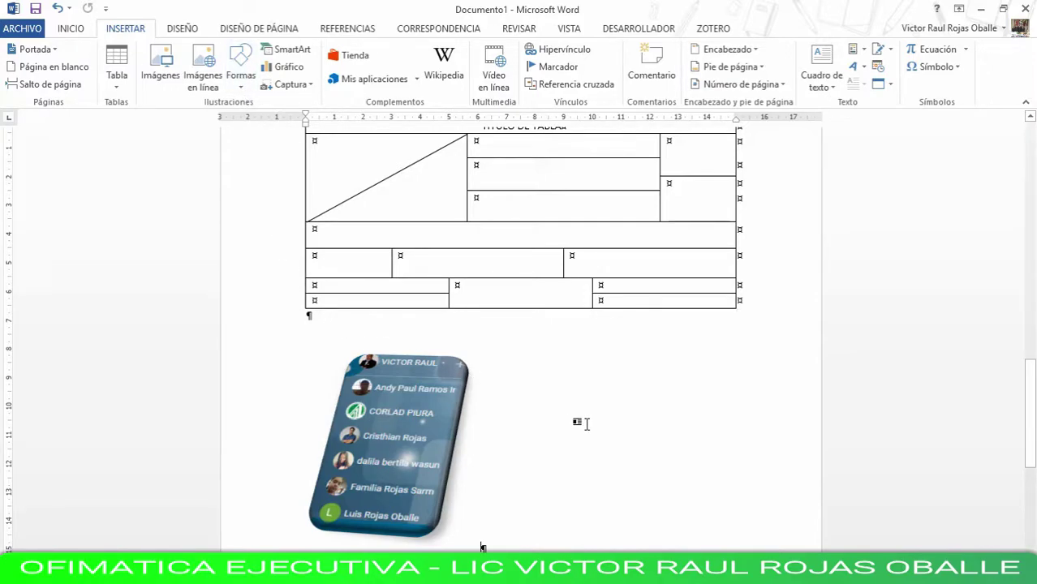
pyautogui.click(241, 81)
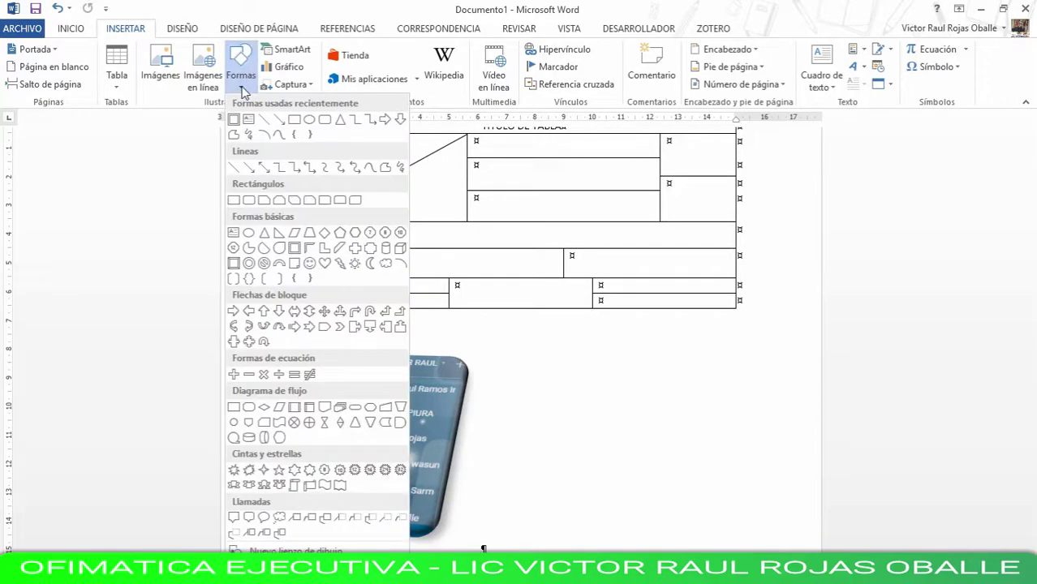
pyautogui.click(567, 374)
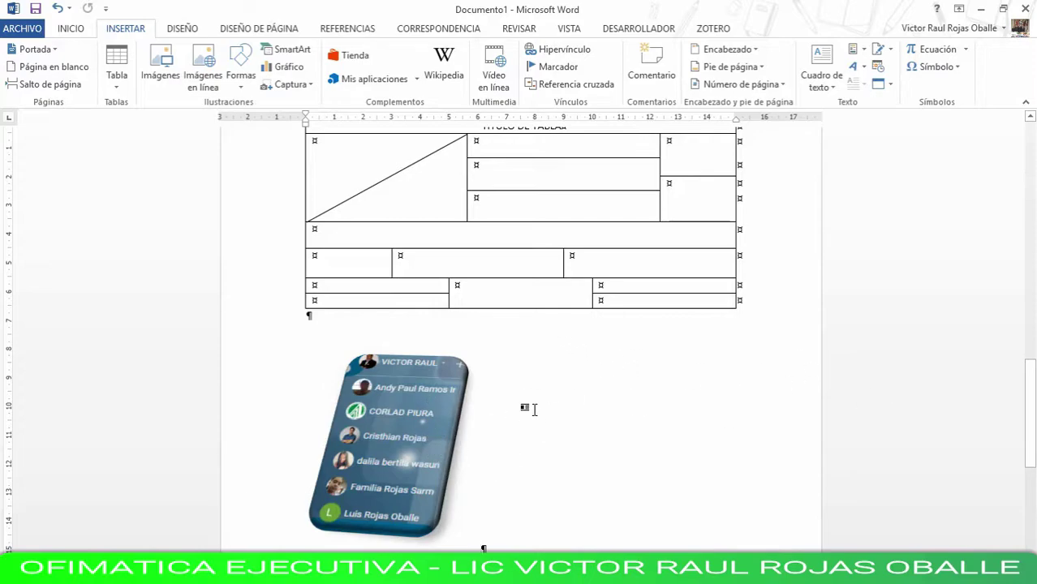
pyautogui.scroll(-3, 530, 409)
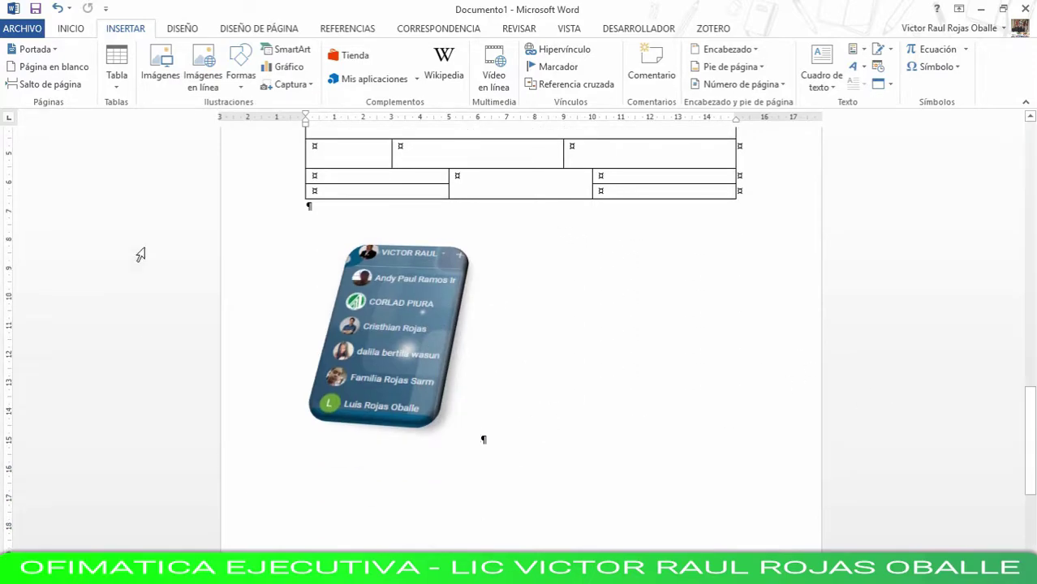
pyautogui.click(241, 91)
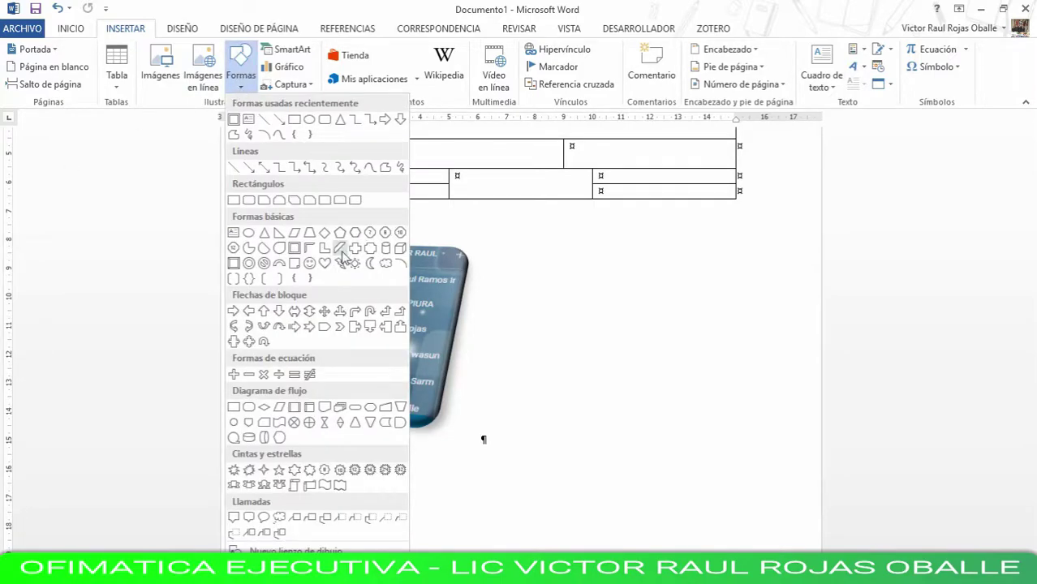
pyautogui.click(370, 122)
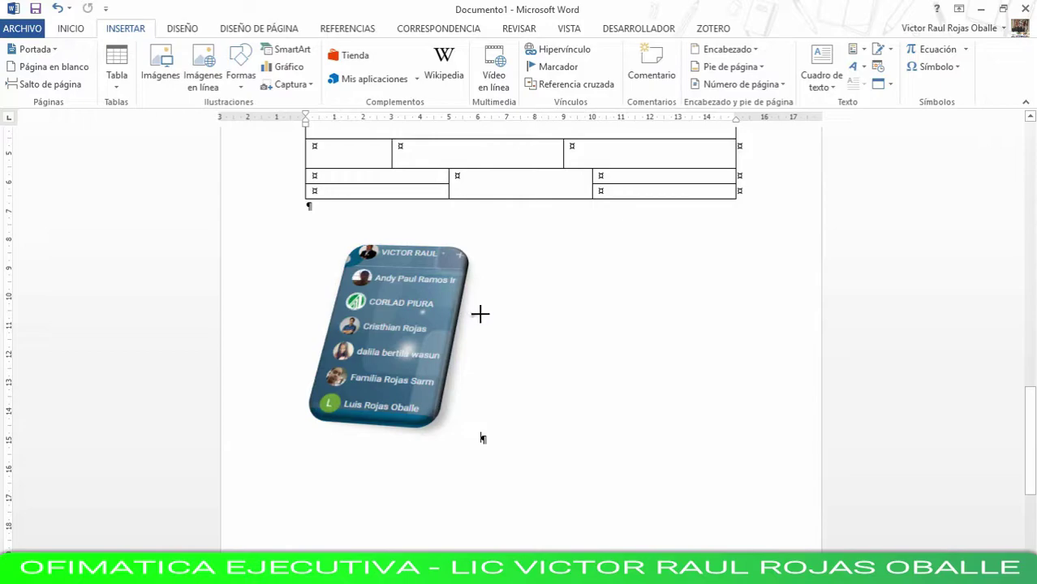
pyautogui.moveTo(511, 312)
pyautogui.mouseDown()
pyautogui.moveTo(567, 310)
pyautogui.moveTo(565, 389)
pyautogui.moveTo(626, 394)
pyautogui.mouseUp()
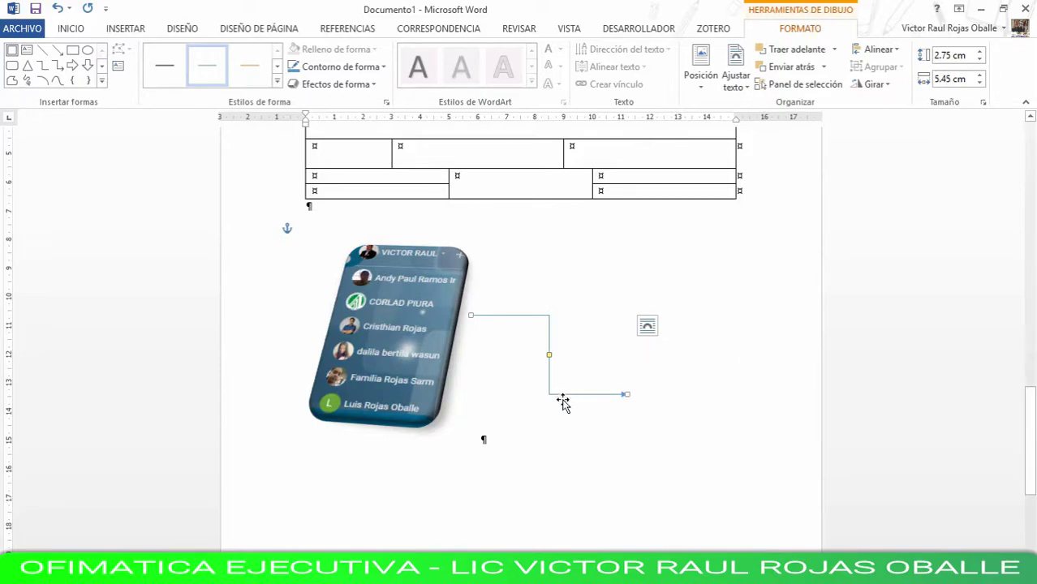
# Set the elbow arrow's outline weight to 4½ pt.
pyautogui.click(386, 70)
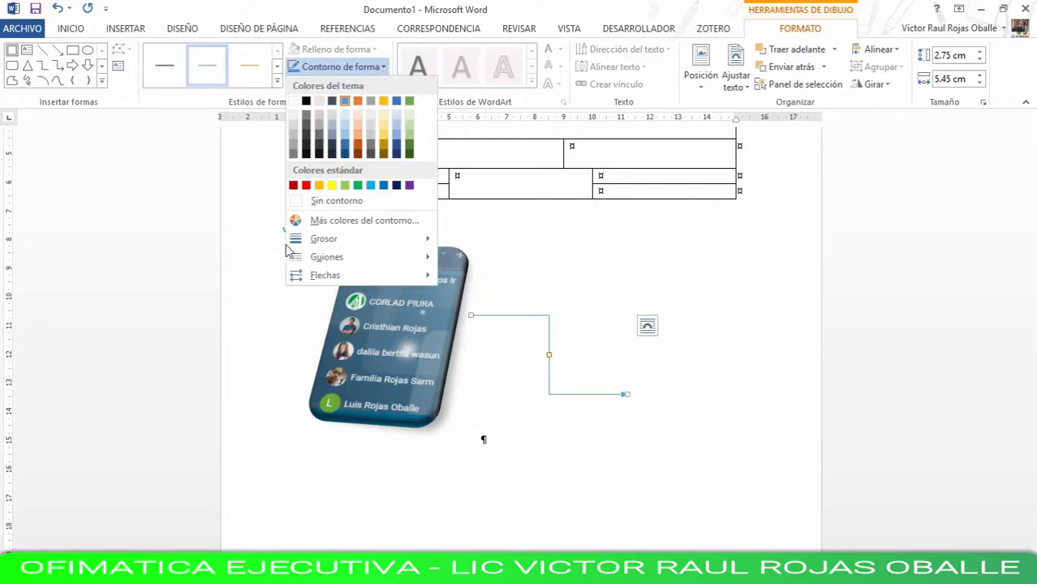
pyautogui.moveTo(296, 245)
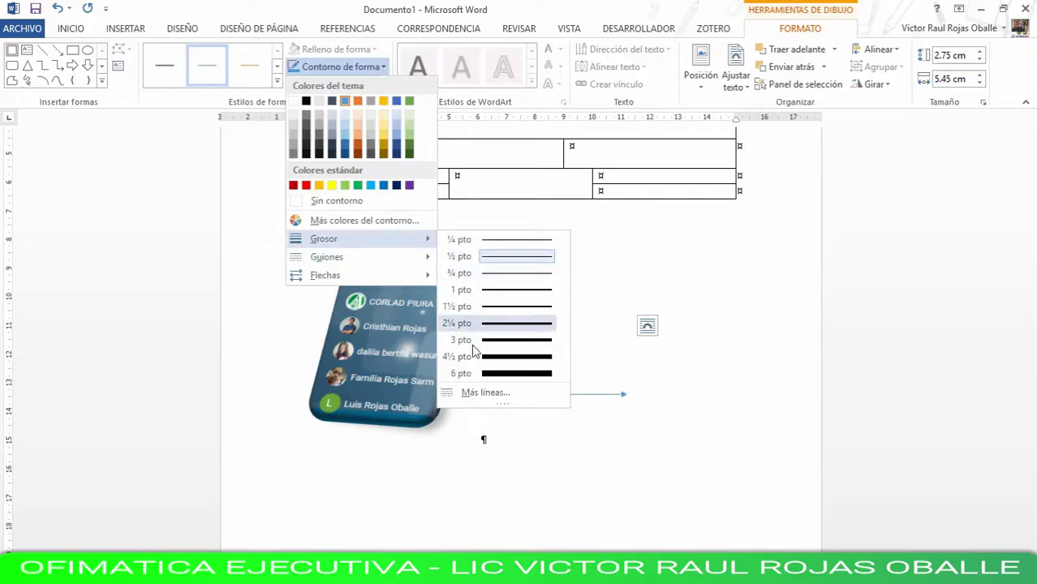
pyautogui.click(498, 357)
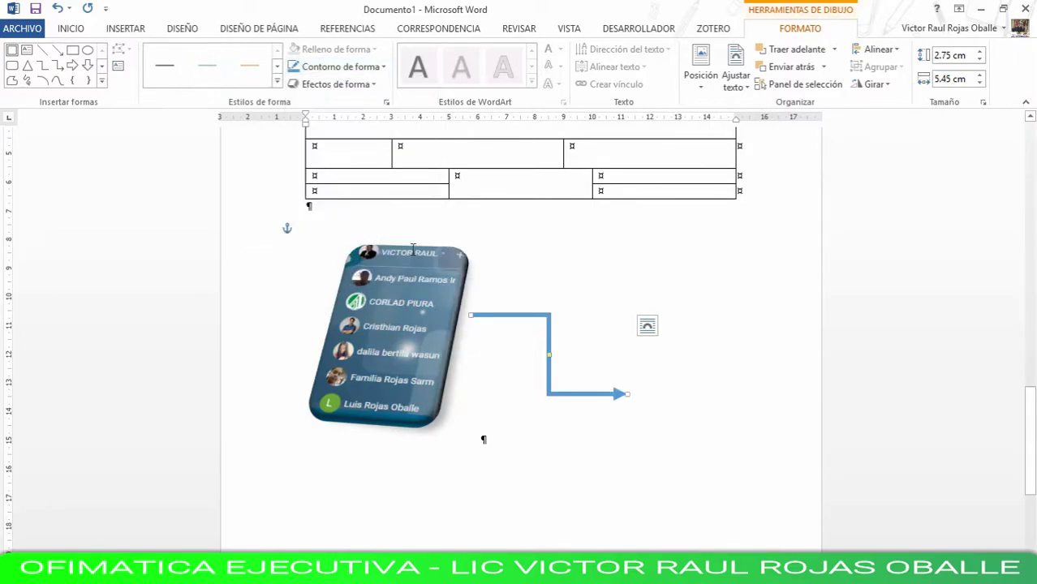
# Set the elbow arrow's outline colour to standard red and deselect the arrow.
pyautogui.click(383, 66)
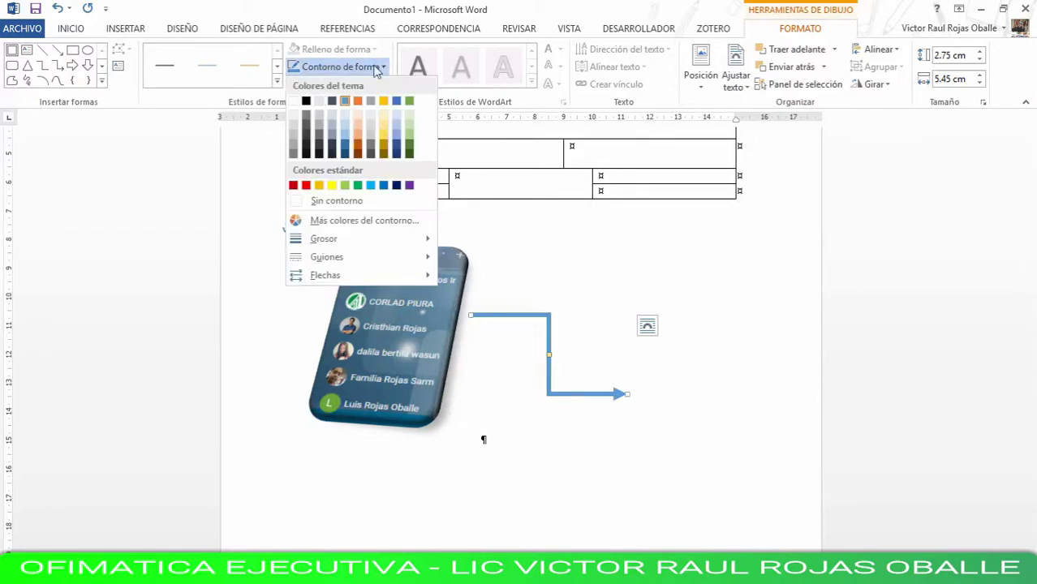
pyautogui.click(305, 186)
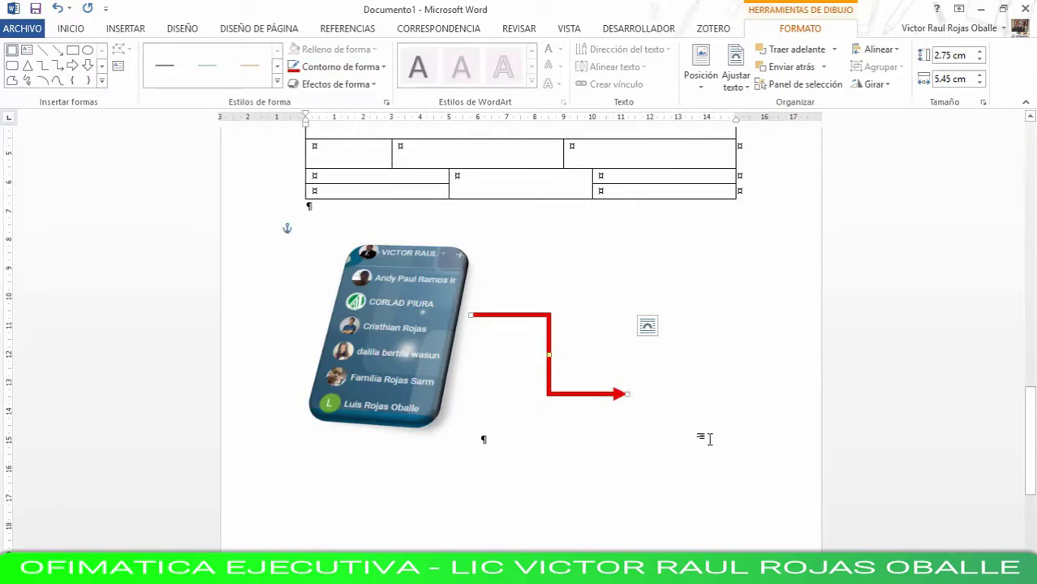
pyautogui.click(650, 381)
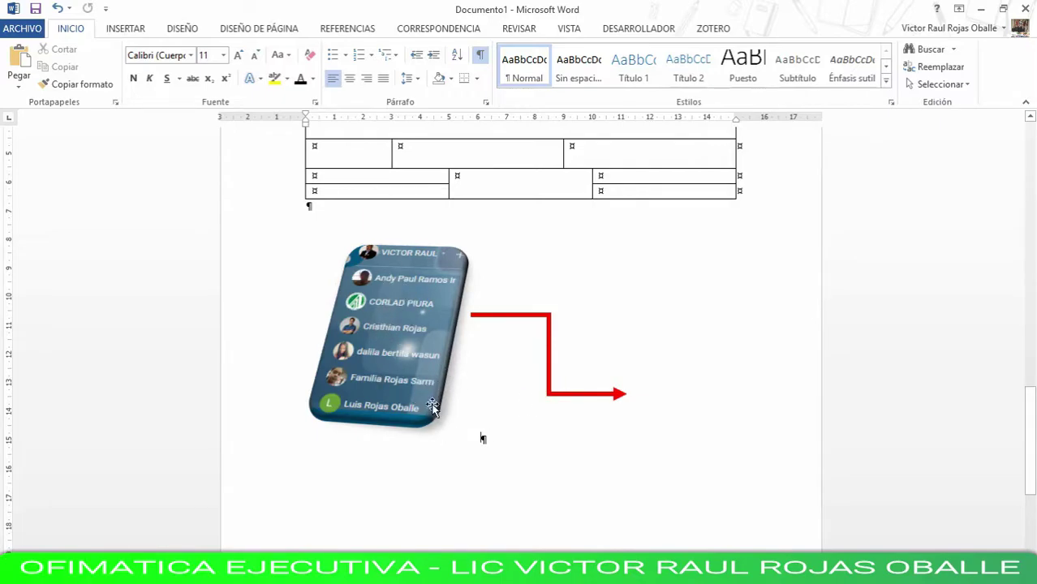
# Draw a double-headed elbow arrow connector about 3.47 cm high and 10.19 cm wide, from just below the picture down to the right.
pyautogui.click(503, 319)
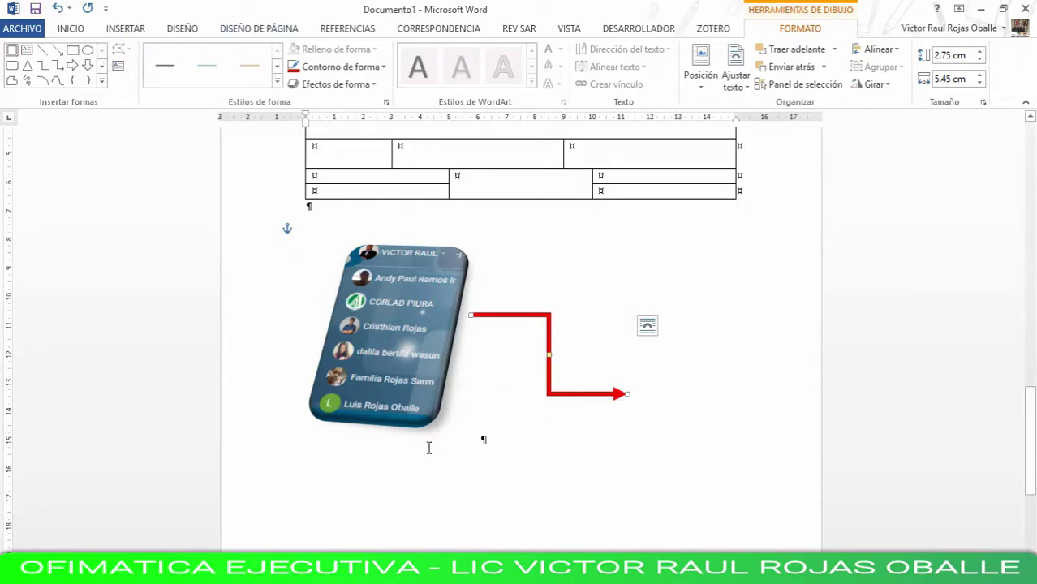
pyautogui.press('Tab')
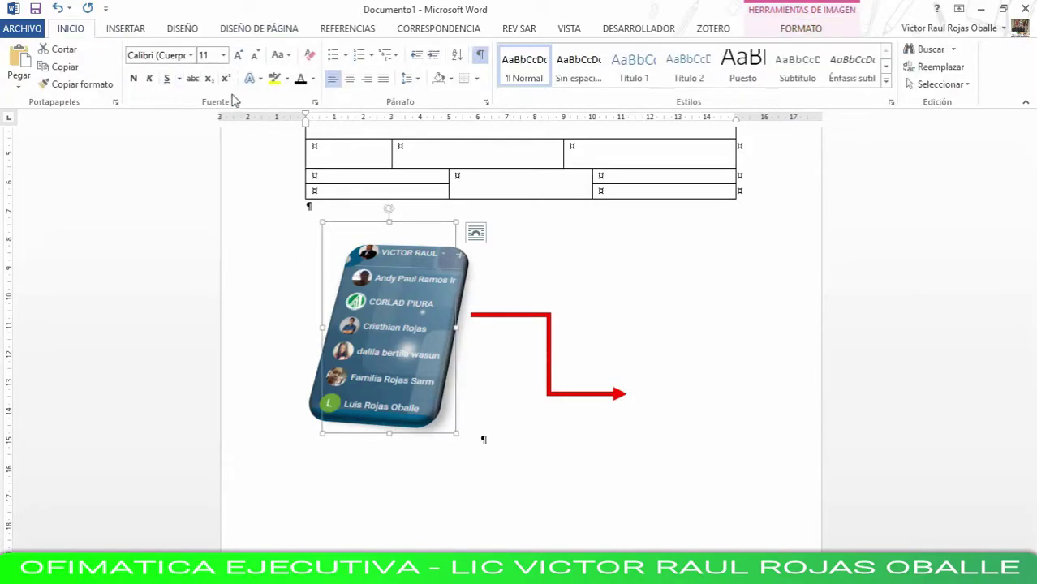
pyautogui.click(126, 29)
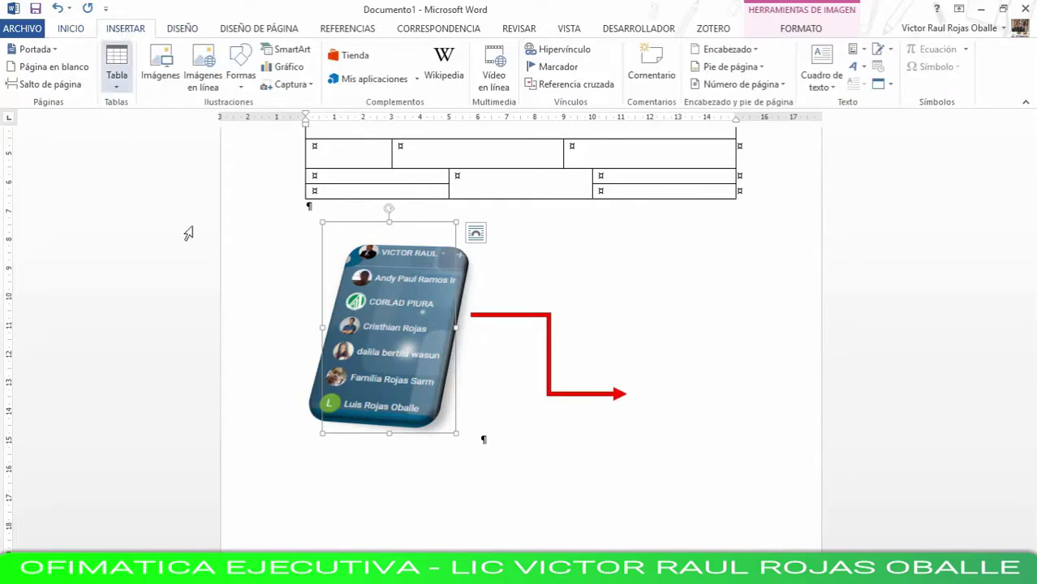
pyautogui.click(248, 93)
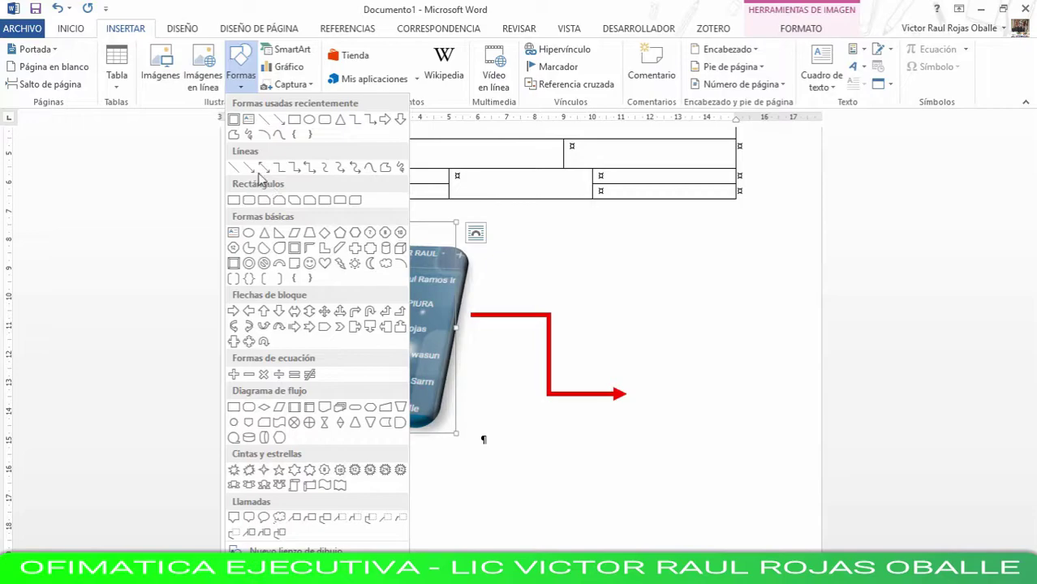
pyautogui.click(309, 167)
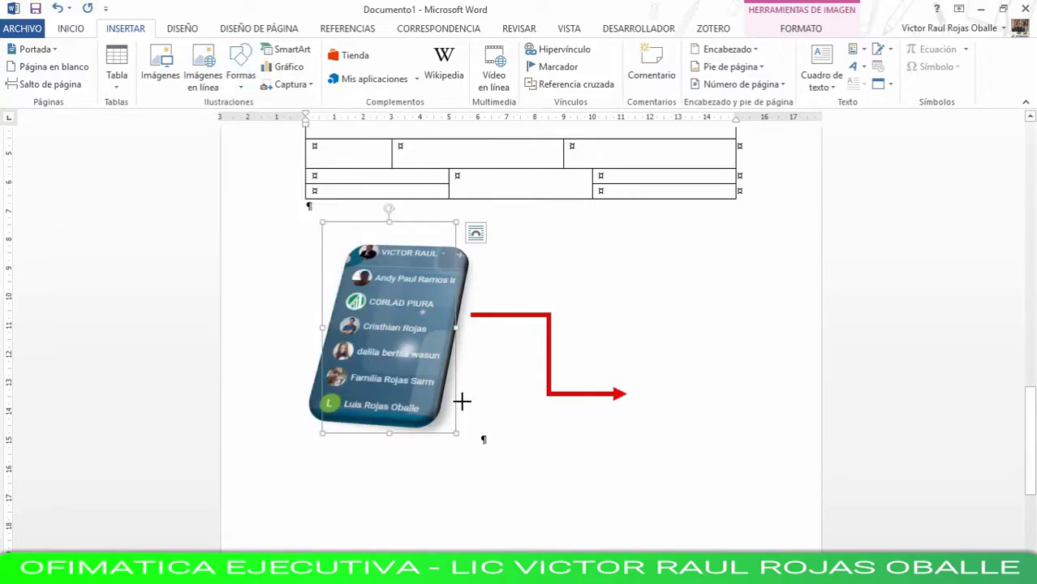
pyautogui.scroll(-2, 739, 350)
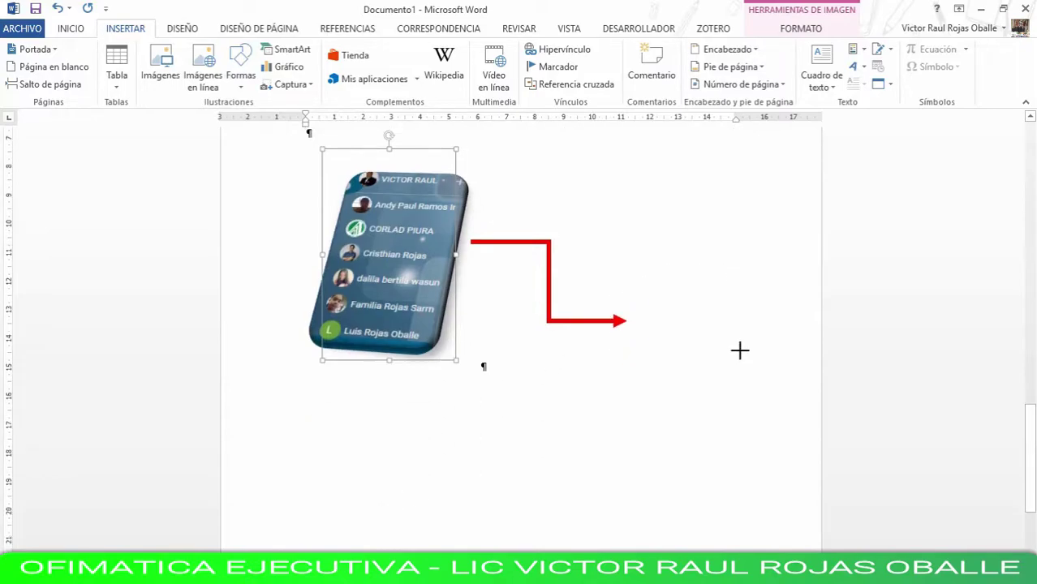
pyautogui.moveTo(390, 364)
pyautogui.mouseDown()
pyautogui.moveTo(393, 398)
pyautogui.moveTo(469, 430)
pyautogui.moveTo(551, 433)
pyautogui.moveTo(530, 479)
pyautogui.moveTo(683, 464)
pyautogui.mouseUp()
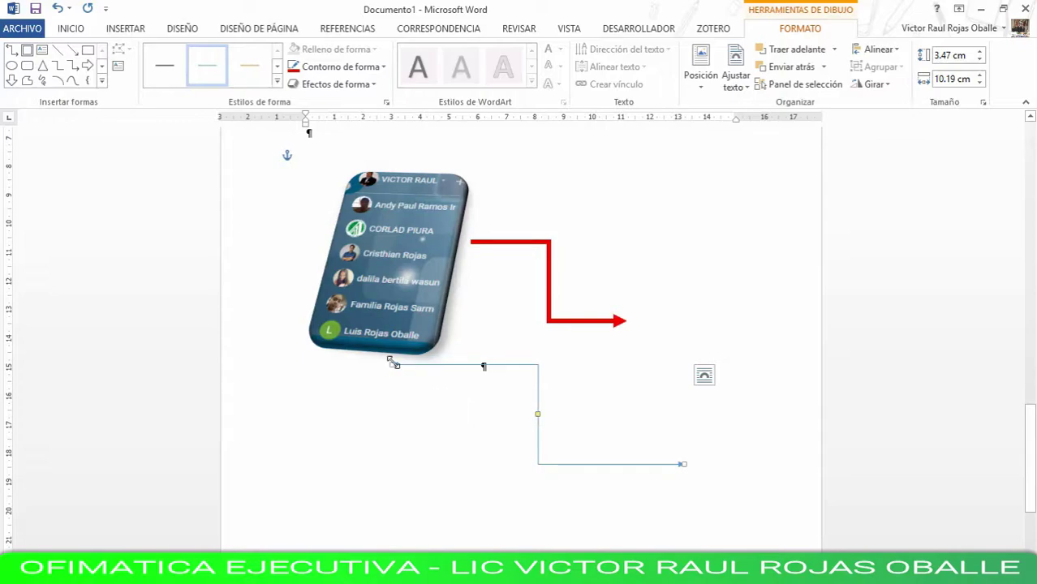
# Reshape the double-headed elbow arrow to about 1.46 cm high and 10.98 cm wide, shift its bend to the right, and deselect it.
pyautogui.moveTo(393, 364); pyautogui.dragTo(371, 422)
pyautogui.moveTo(526, 445); pyautogui.dragTo(565, 443)
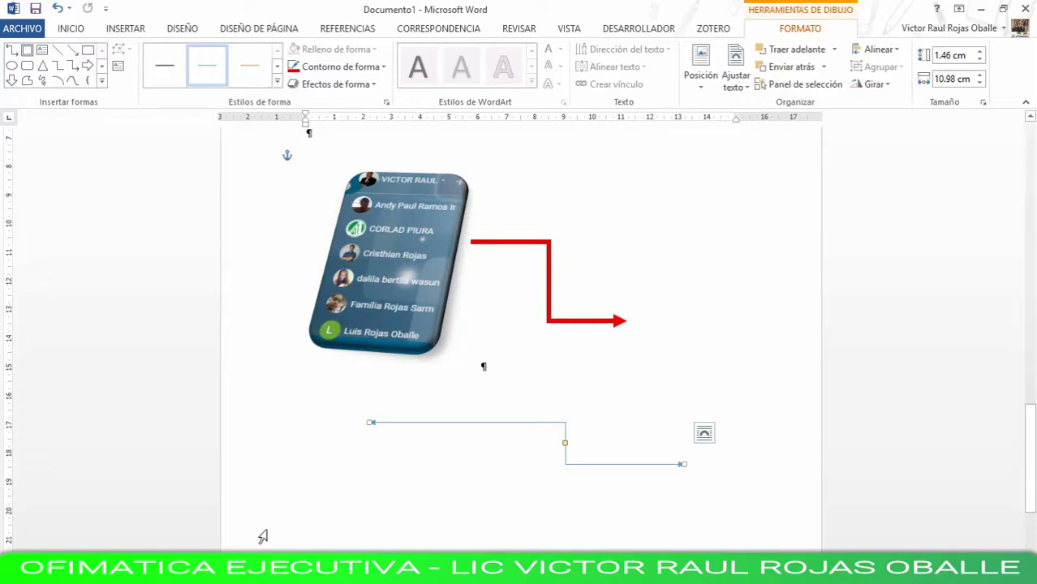
pyautogui.press('Tab')
pyautogui.click(125, 29)
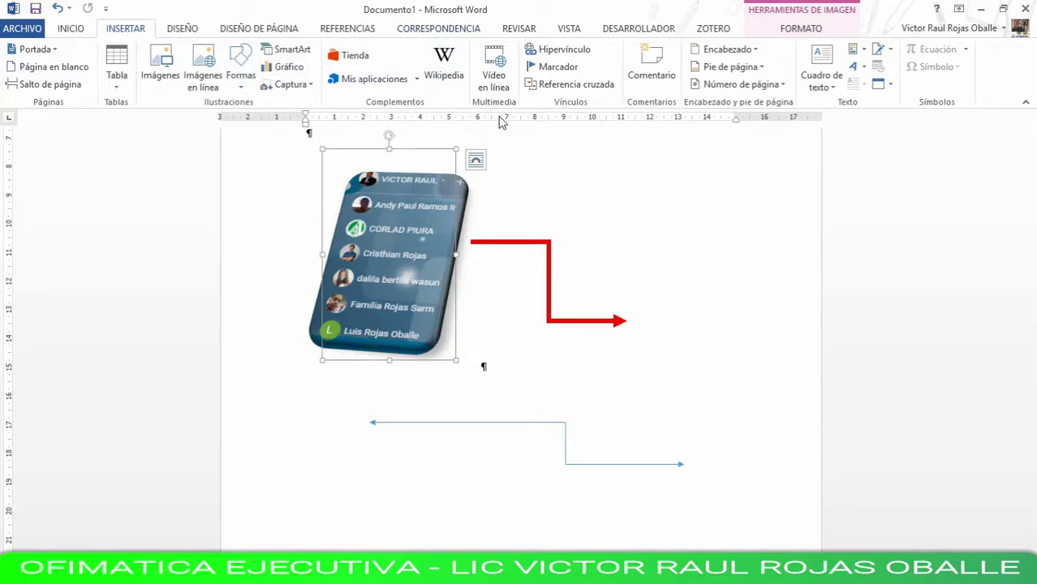
pyautogui.scroll(15, 711, 298)
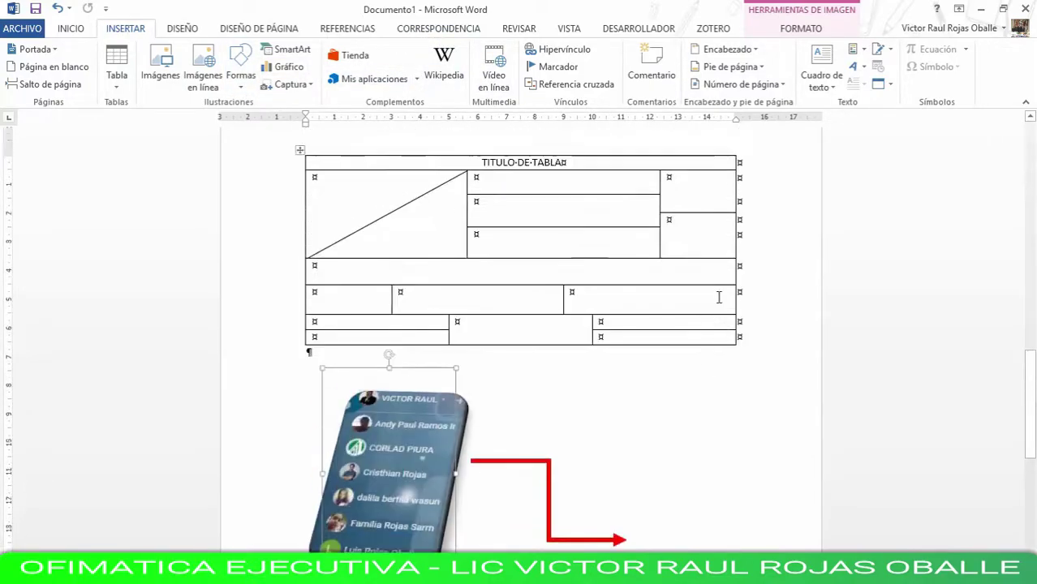
pyautogui.scroll(8, 718, 297)
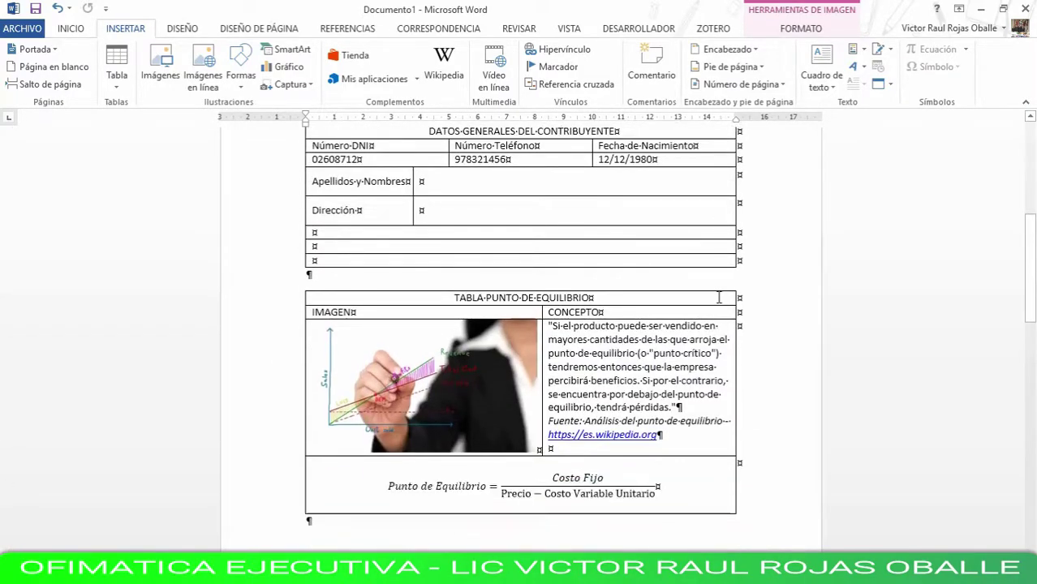
# Add blank paragraphs below the picture past the double-headed arrow and write "Un texto de ejemplo" on the last line.
pyautogui.scroll(-20, 722, 282)
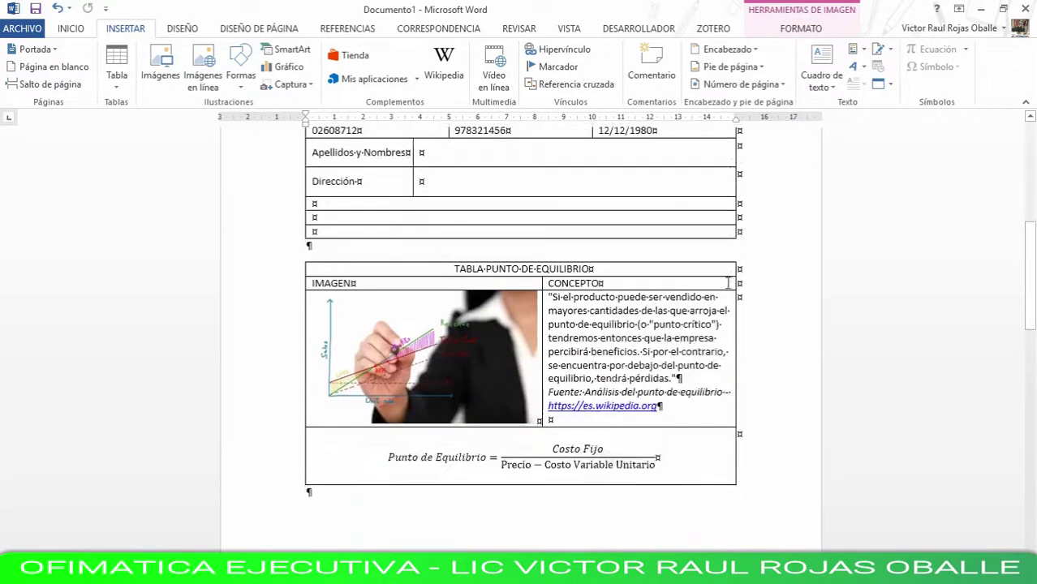
pyautogui.scroll(-3, 661, 485)
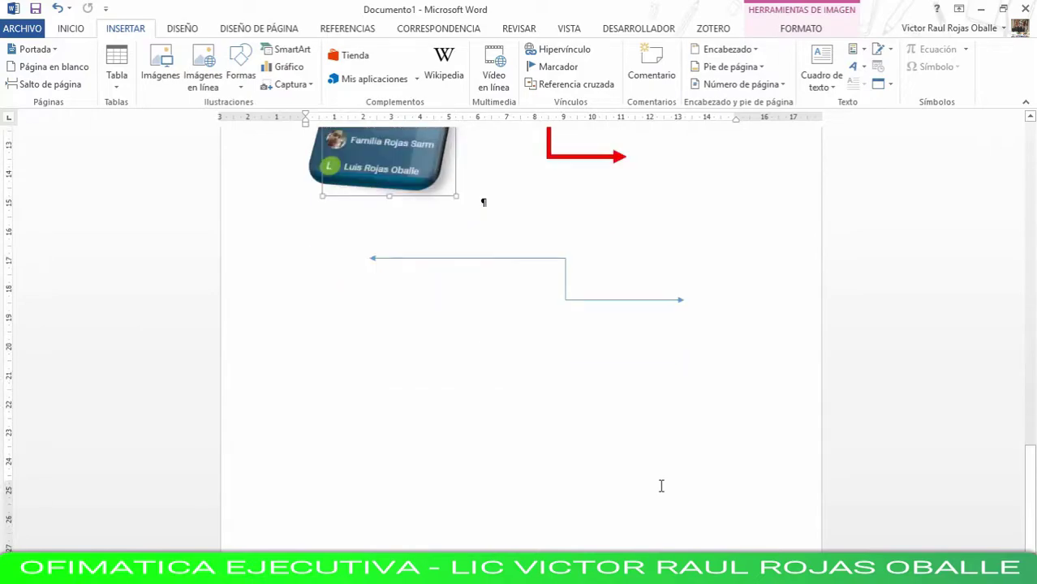
pyautogui.click(528, 407)
pyautogui.press('Return')
pyautogui.press('Return')
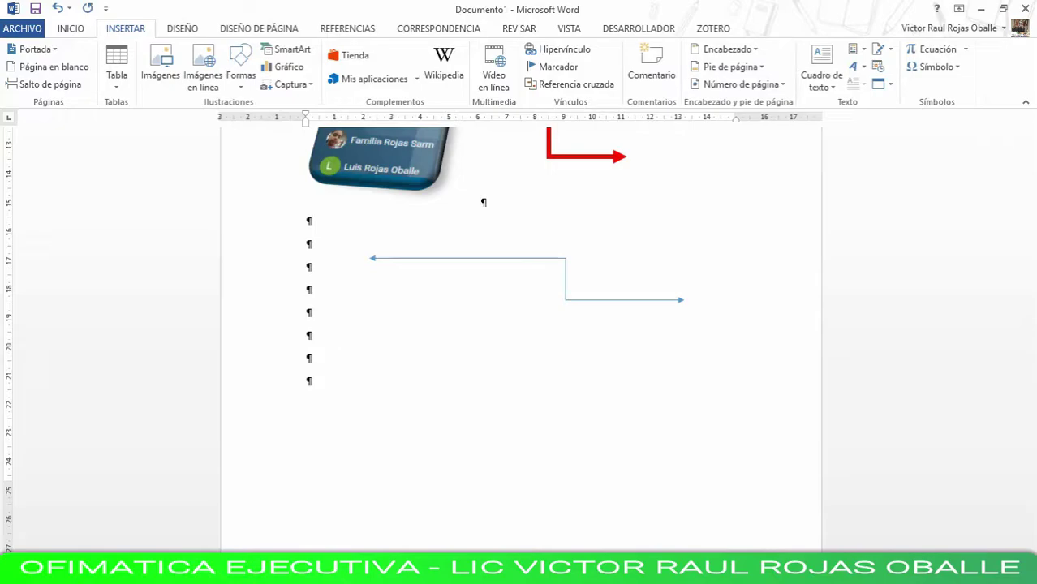
pyautogui.write('Un-t')
pyautogui.write('exto de ejemplo')
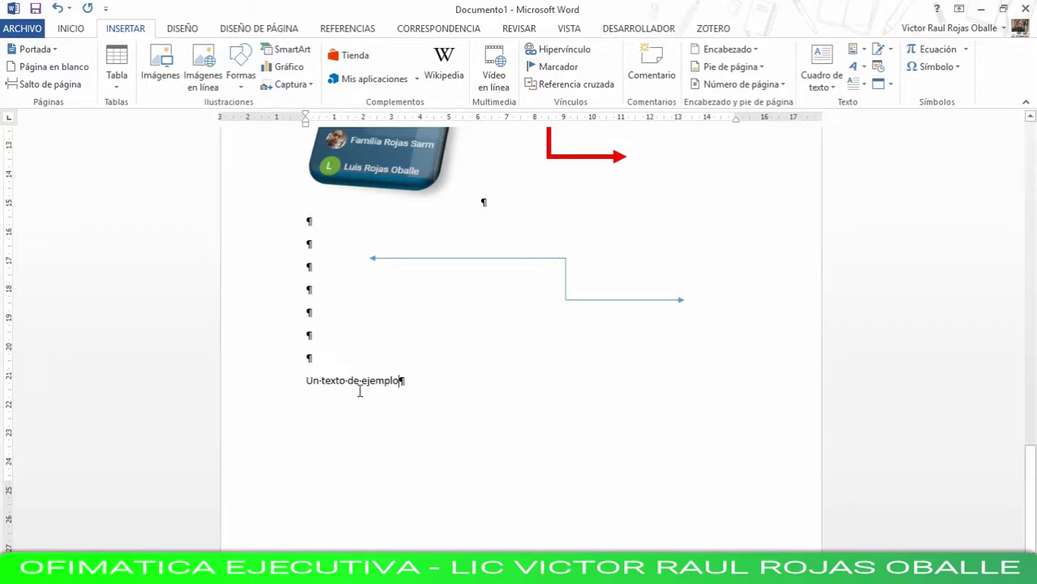
# Attach a comment to the word "ejemplo" reading "Este es un comentario de ejemplo".
pyautogui.moveTo(363, 380); pyautogui.dragTo(388, 381)
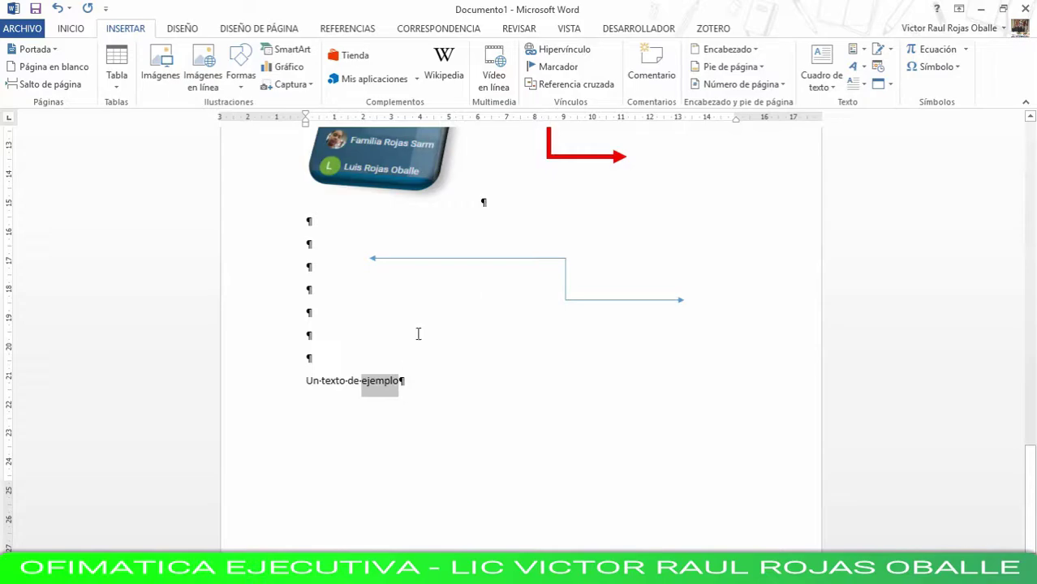
pyautogui.click(652, 58)
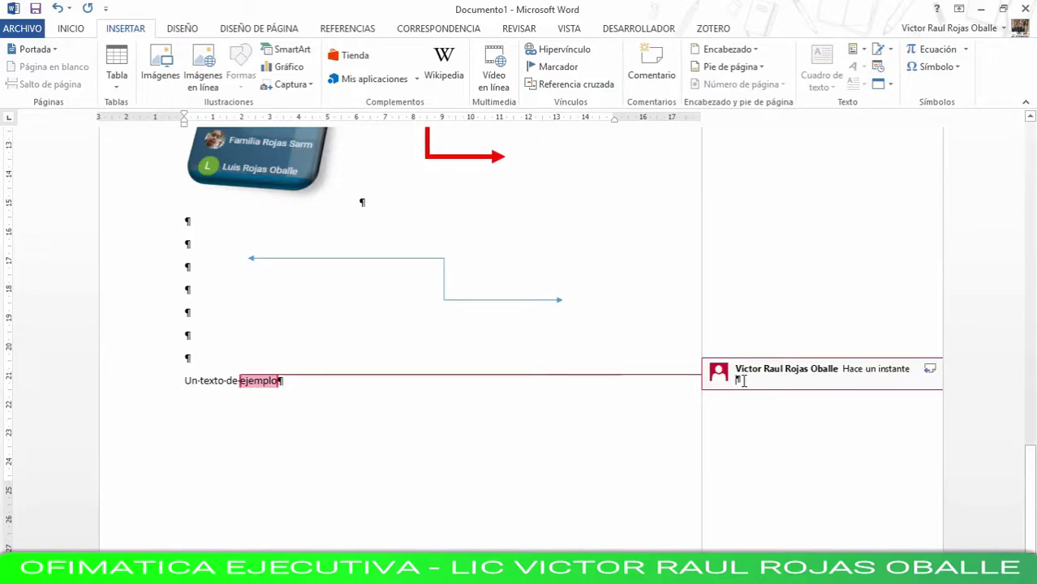
pyautogui.write('Este es un comentario de ejemplo')
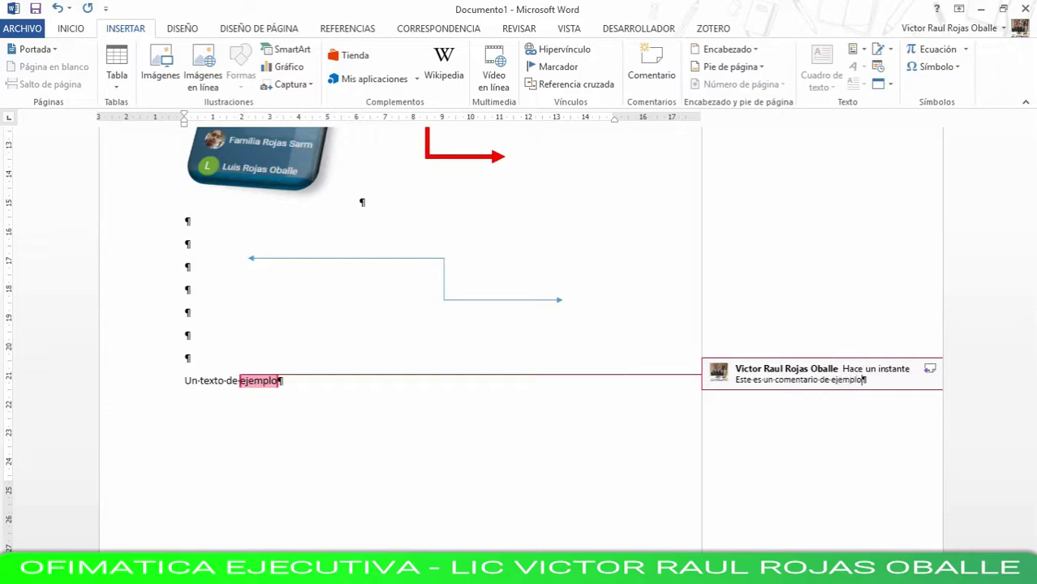
# Return to the end of the sample sentence and continue it with "ahora ya continúo escribiendo".
pyautogui.click(463, 471)
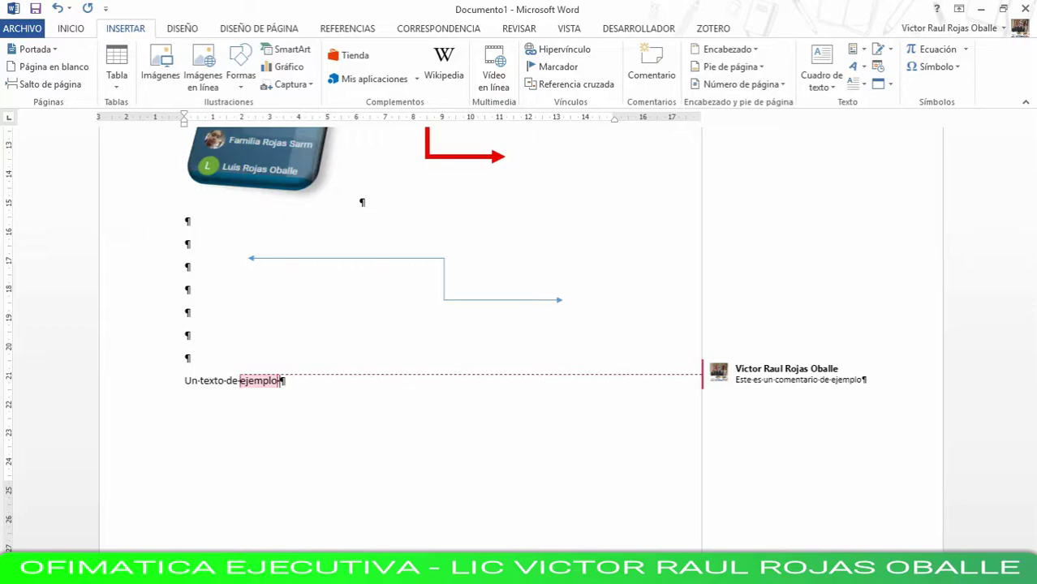
pyautogui.write('ahora ya continúo es')
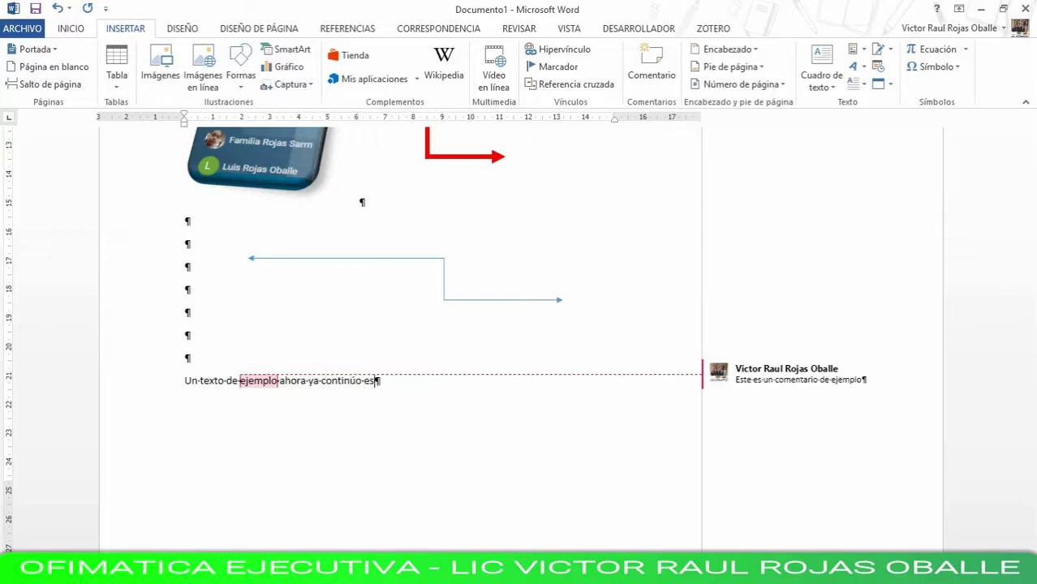
pyautogui.write('cribiendo')
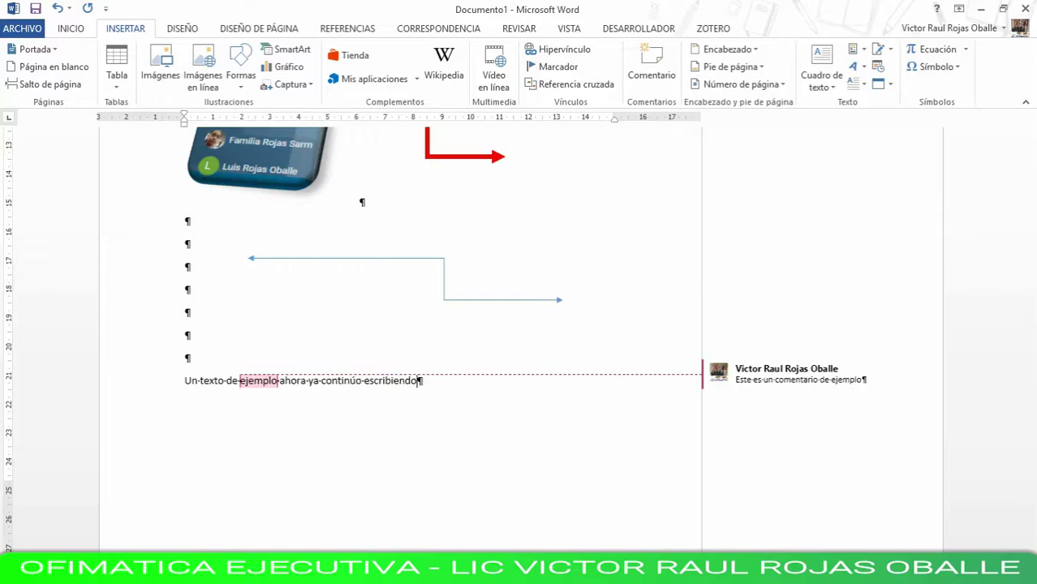